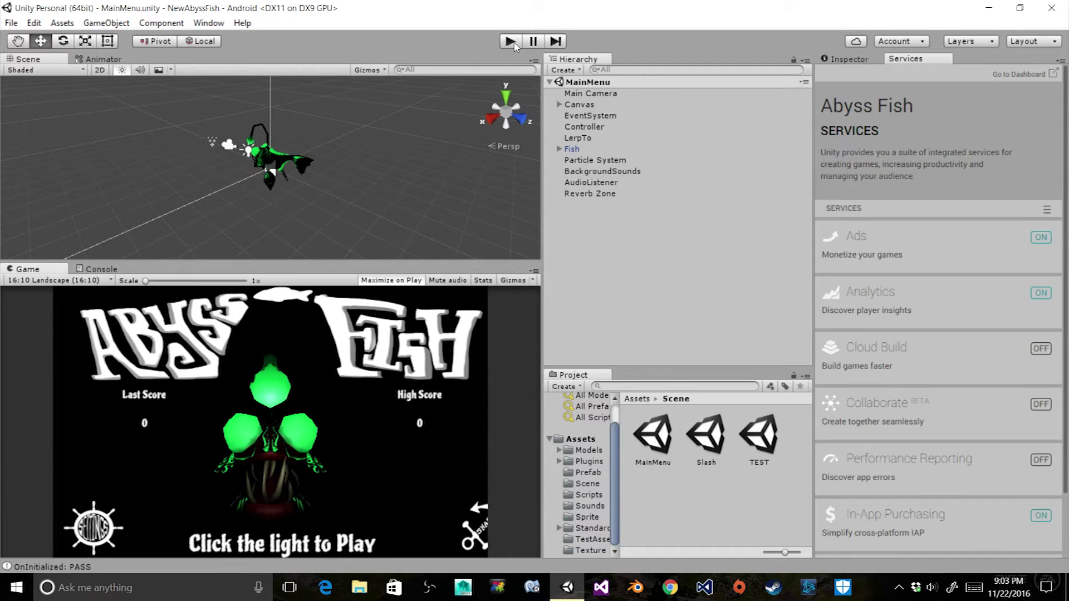
Step: Run the Abyss Fish game in play mode and steer the fish past the rock pillars
left_click(510, 42)
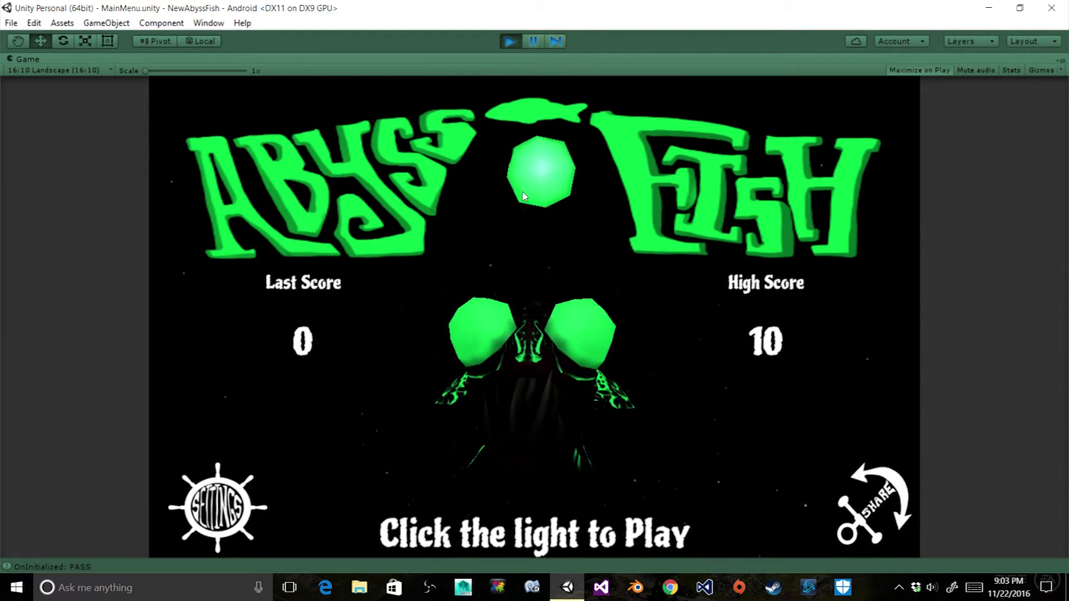
left_click(527, 220)
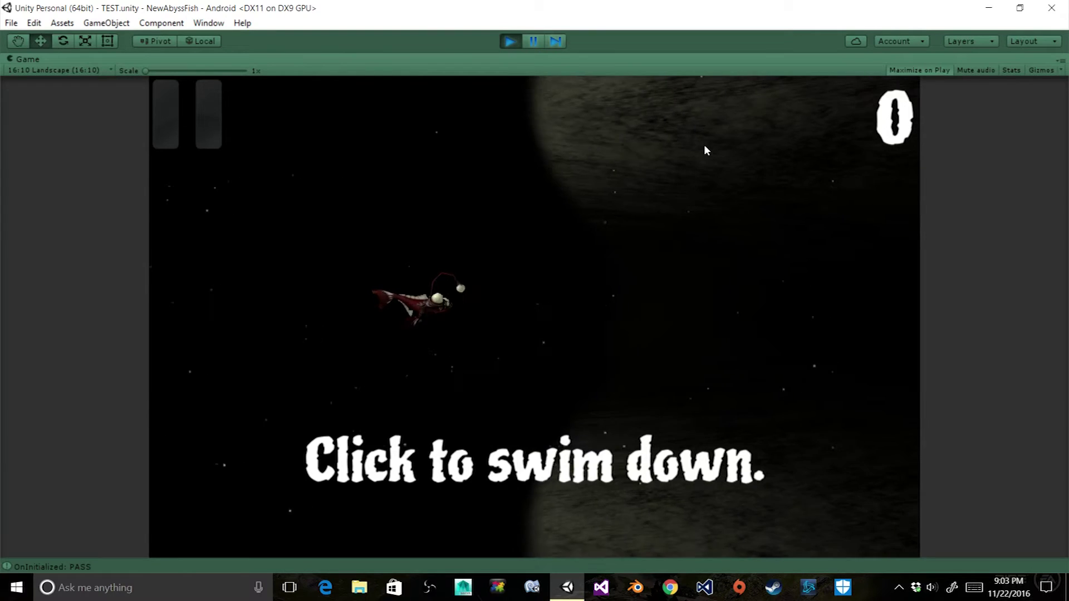
left_click(672, 200)
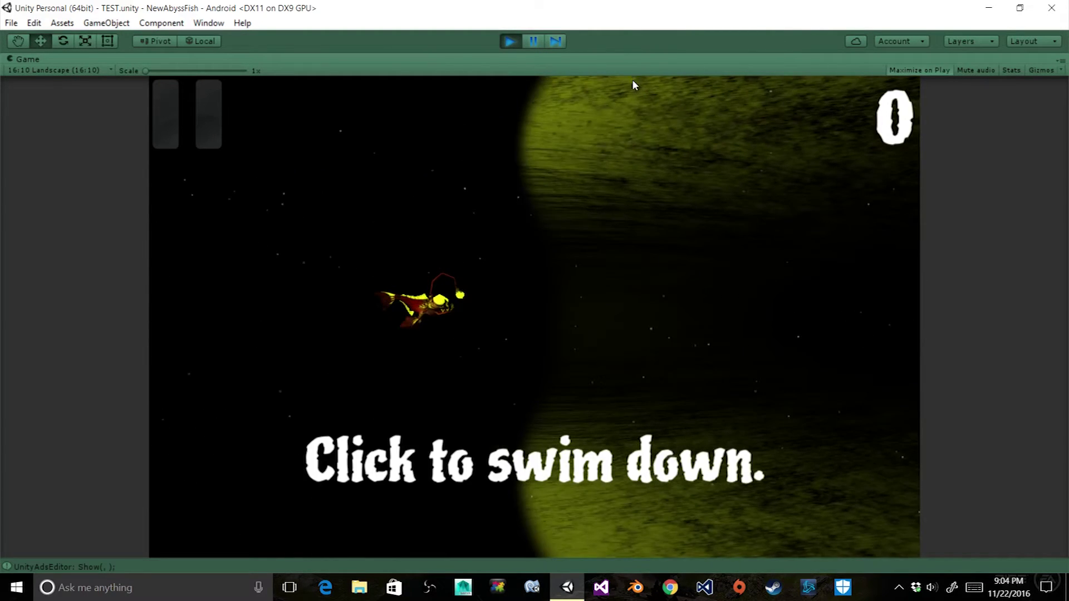
left_click(607, 217)
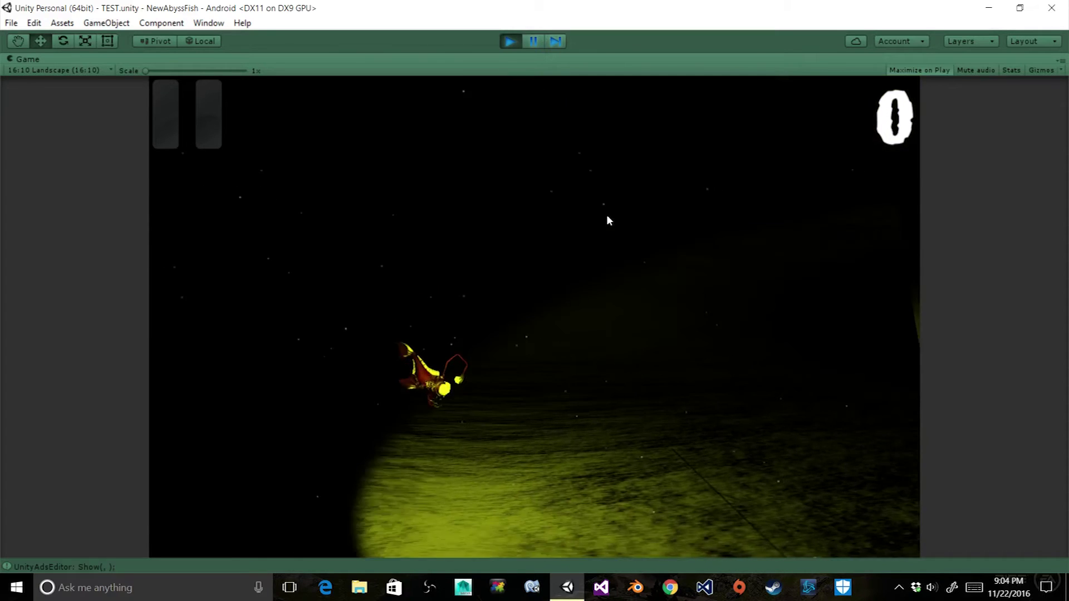
left_click(607, 215)
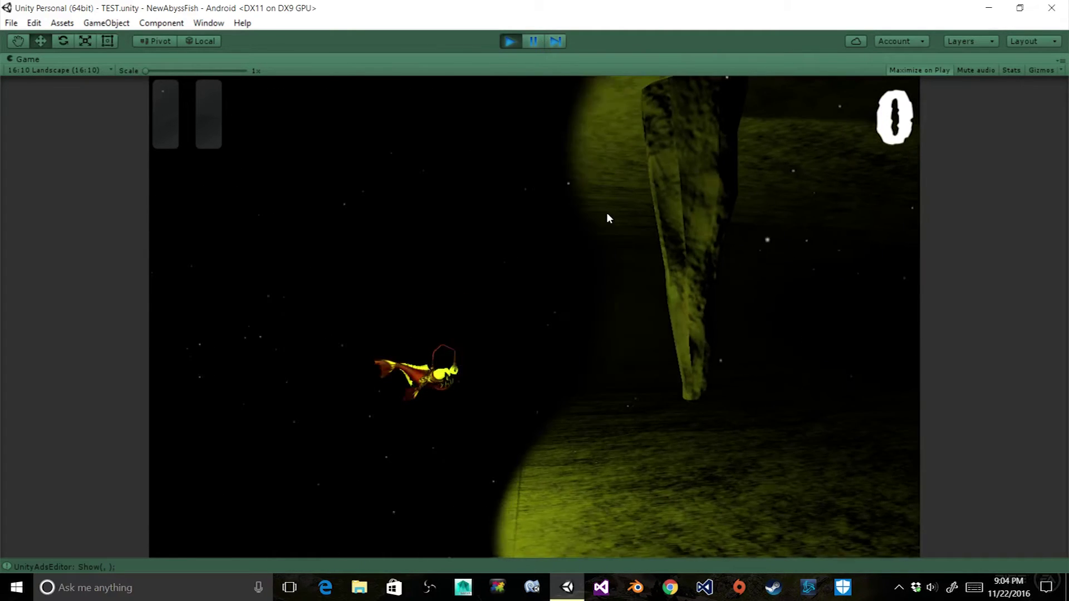
left_click(606, 212)
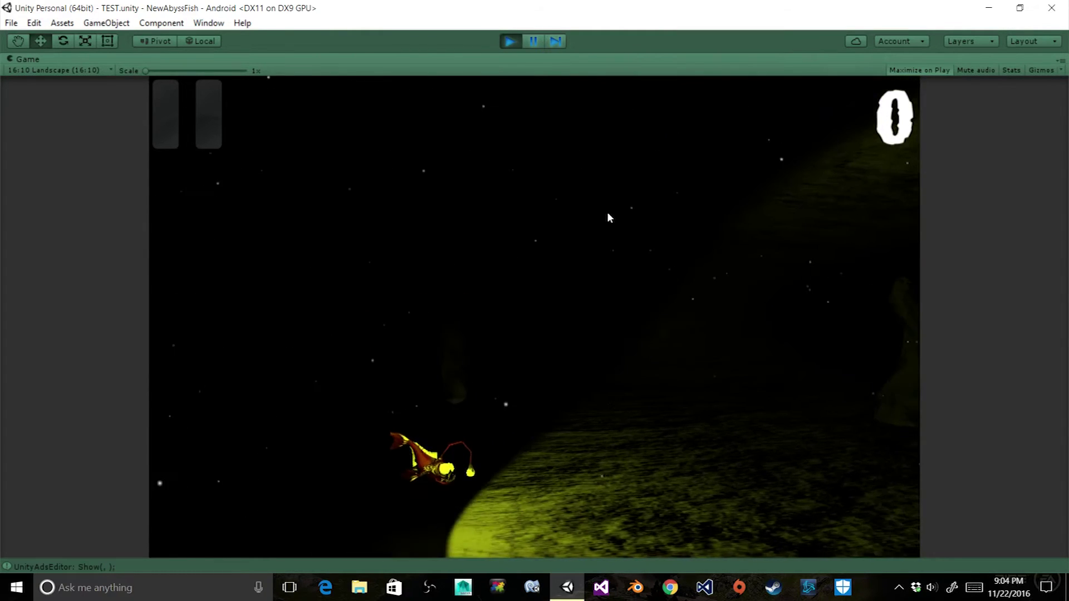
left_click(610, 208)
left_click(611, 212)
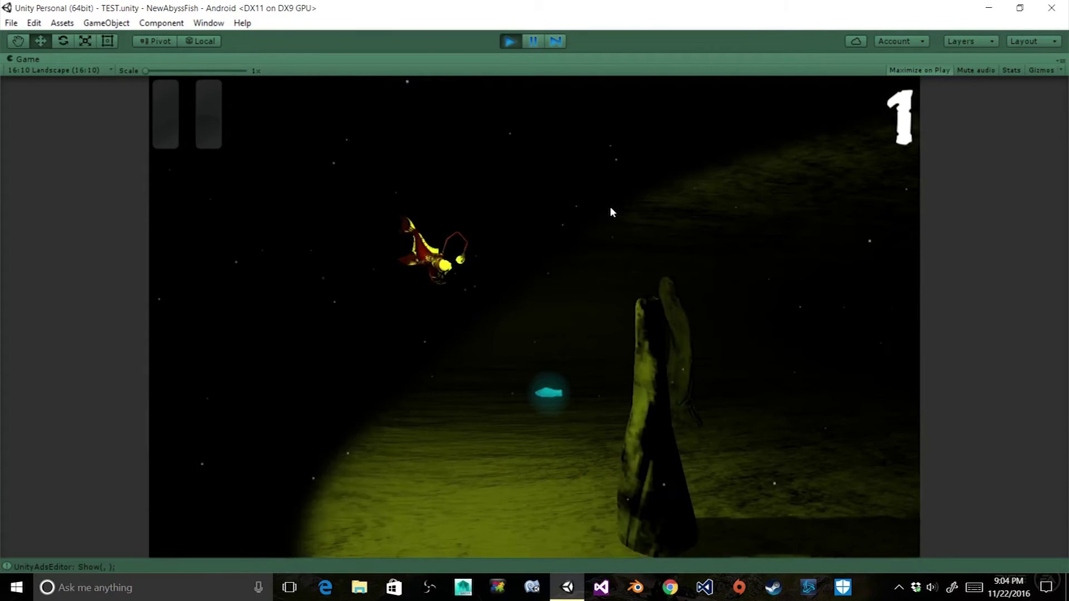
left_click(611, 209)
left_click(610, 211)
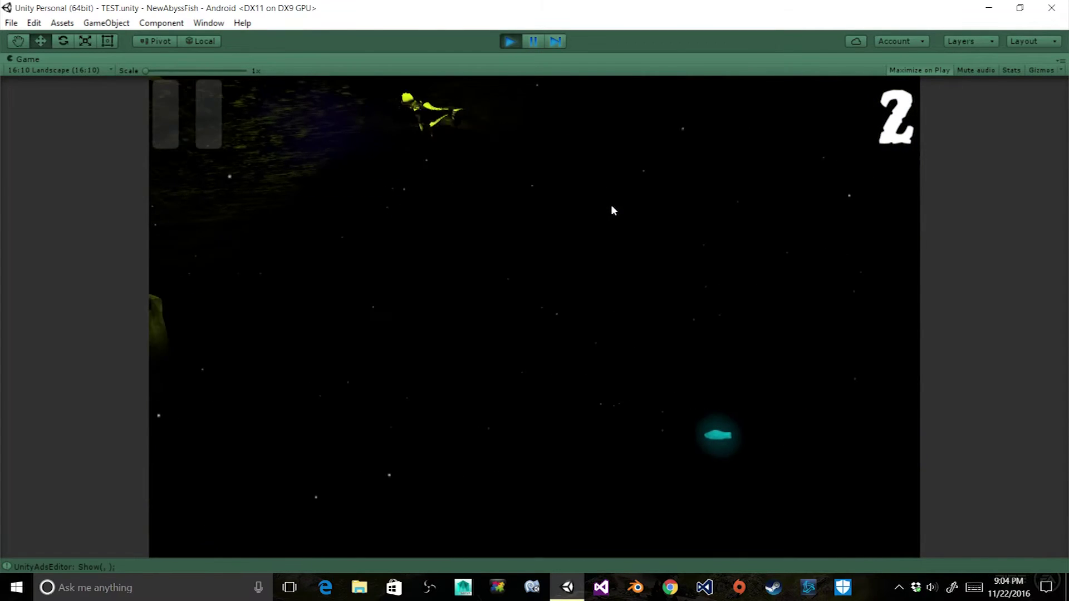
Step: Play another round of Abyss Fish until it returns to the main menu, and stop play mode
left_click(568, 202)
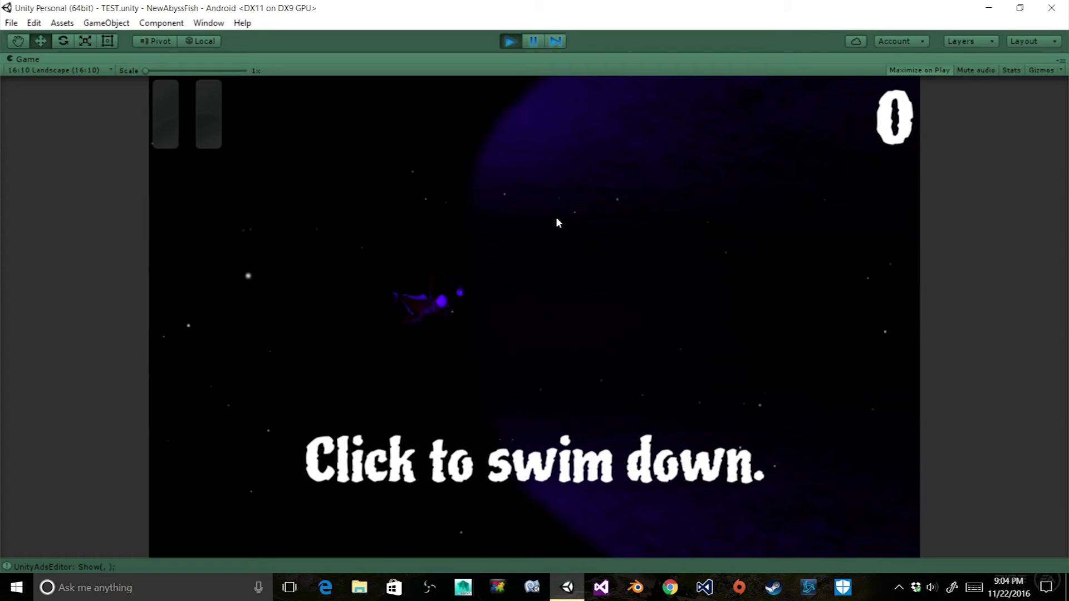
left_click(560, 222)
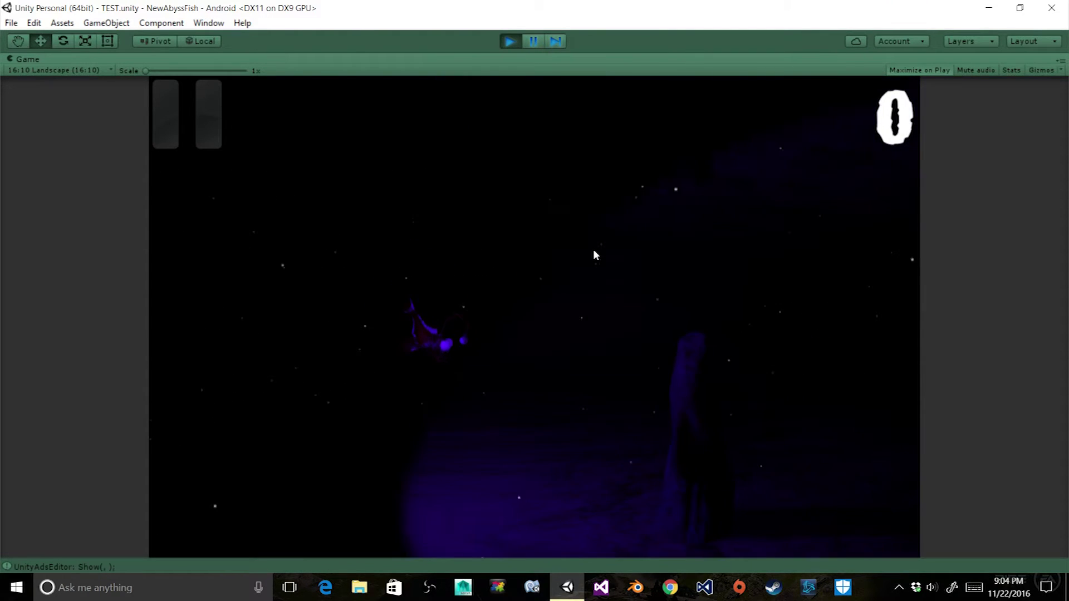
left_click(594, 279)
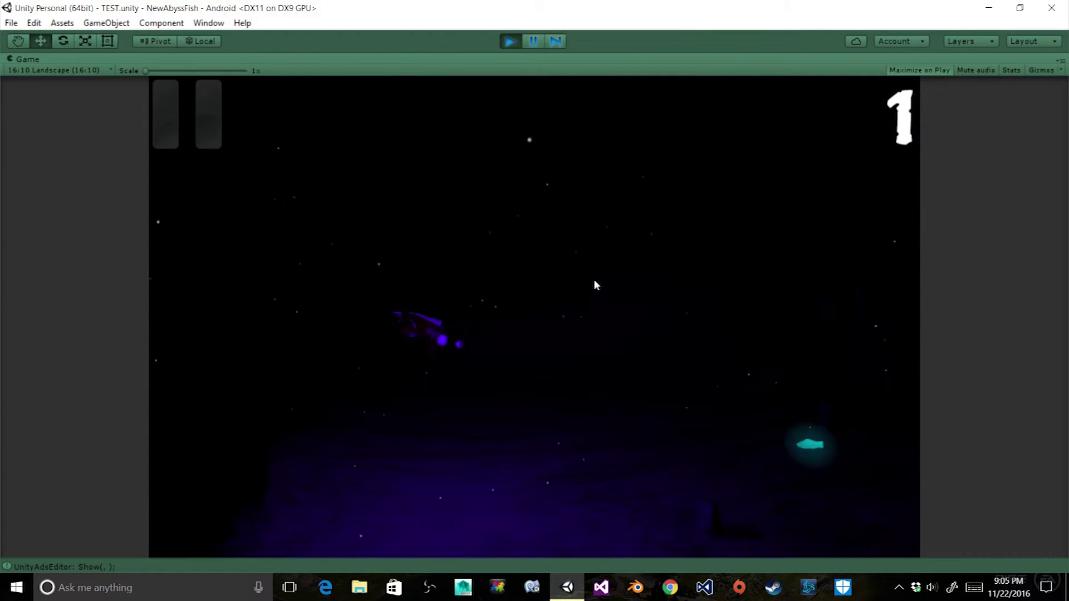
left_click(594, 279)
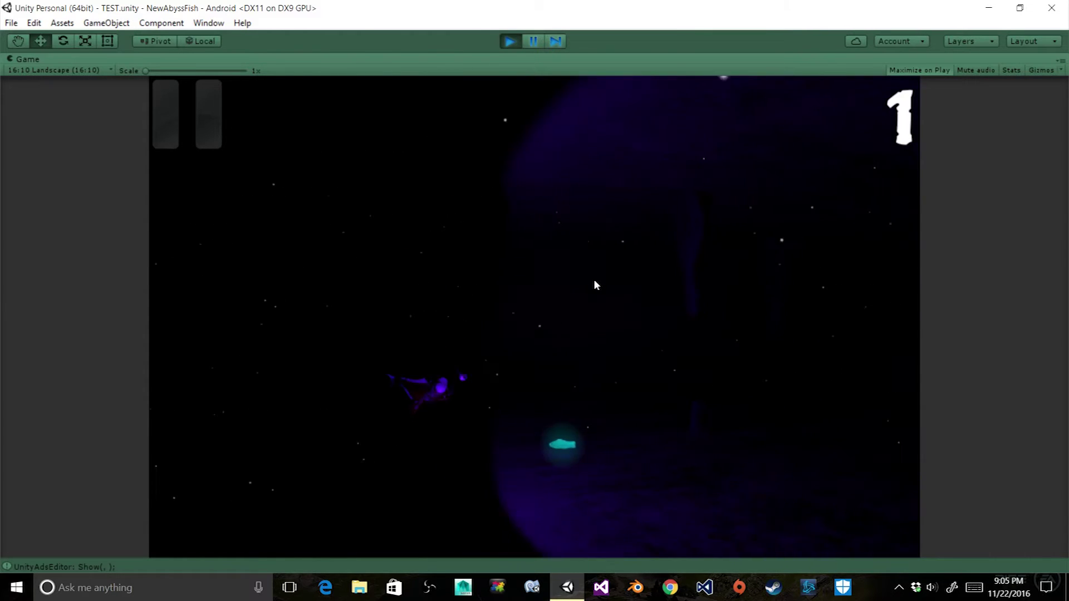
left_click(594, 285)
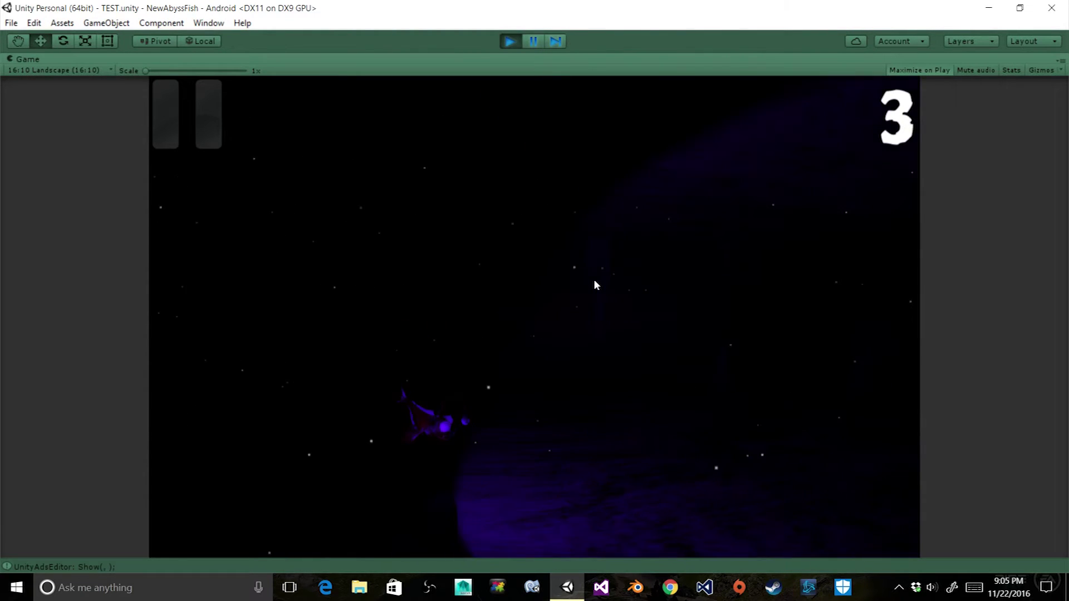
left_click(595, 282)
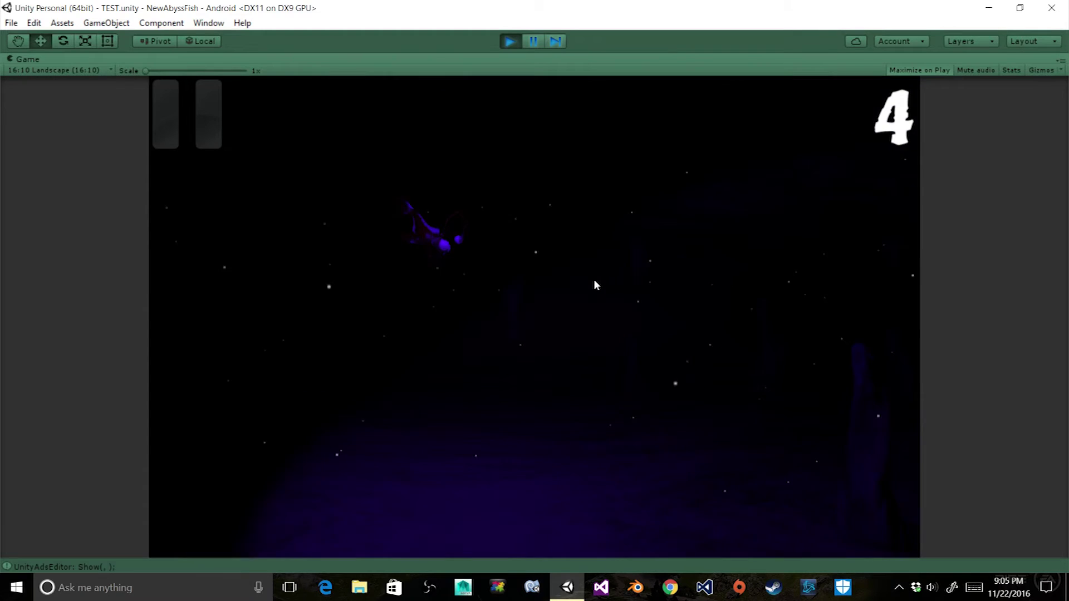
left_click(595, 285)
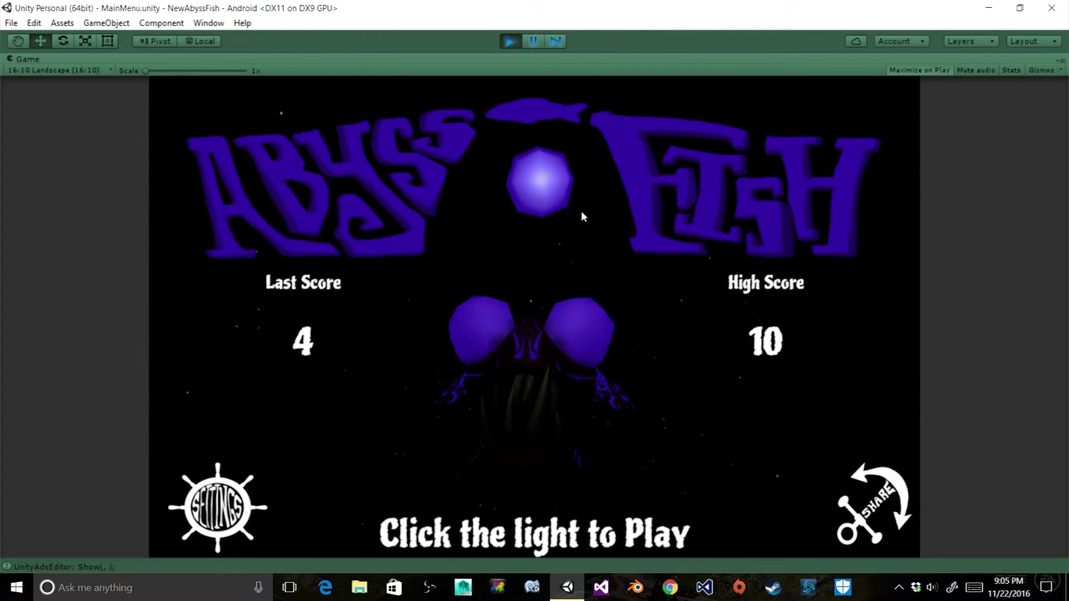
left_click(509, 41)
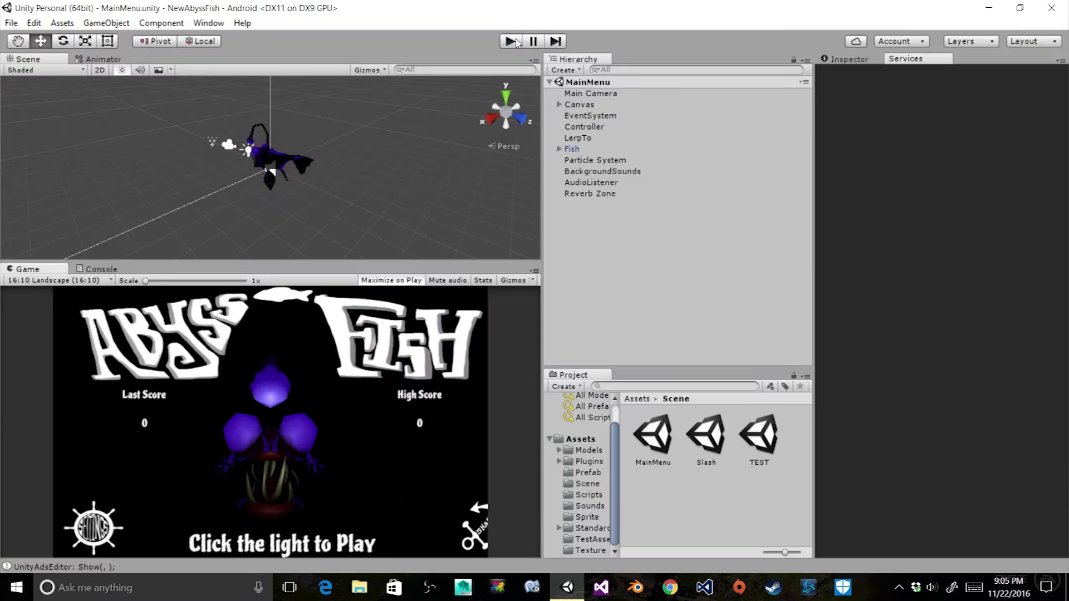
Step: From the Unity project launcher, create a 2D project named FlappyBird in the YouTubeGames folder with Unity Analytics turned off
key("super+Tab")
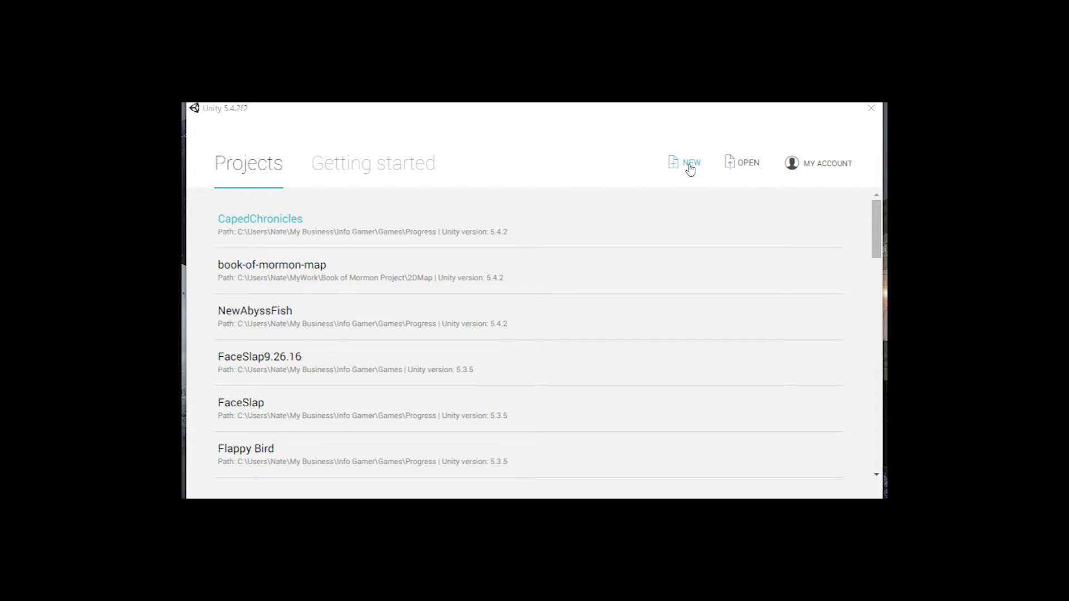
double_click(420, 263)
type("FlappyBird")
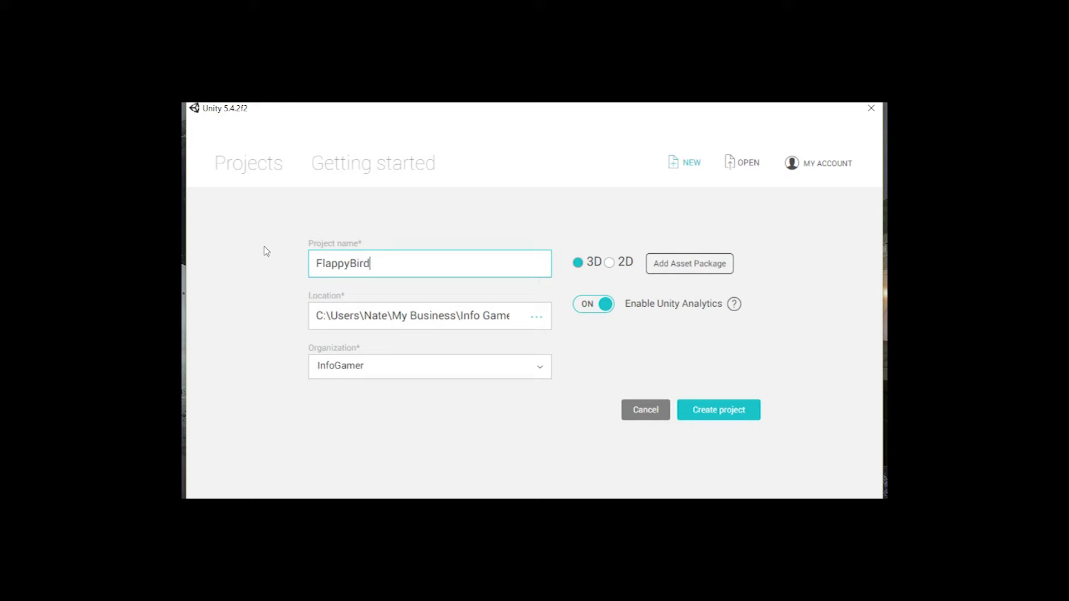
left_click(536, 317)
left_click(579, 431)
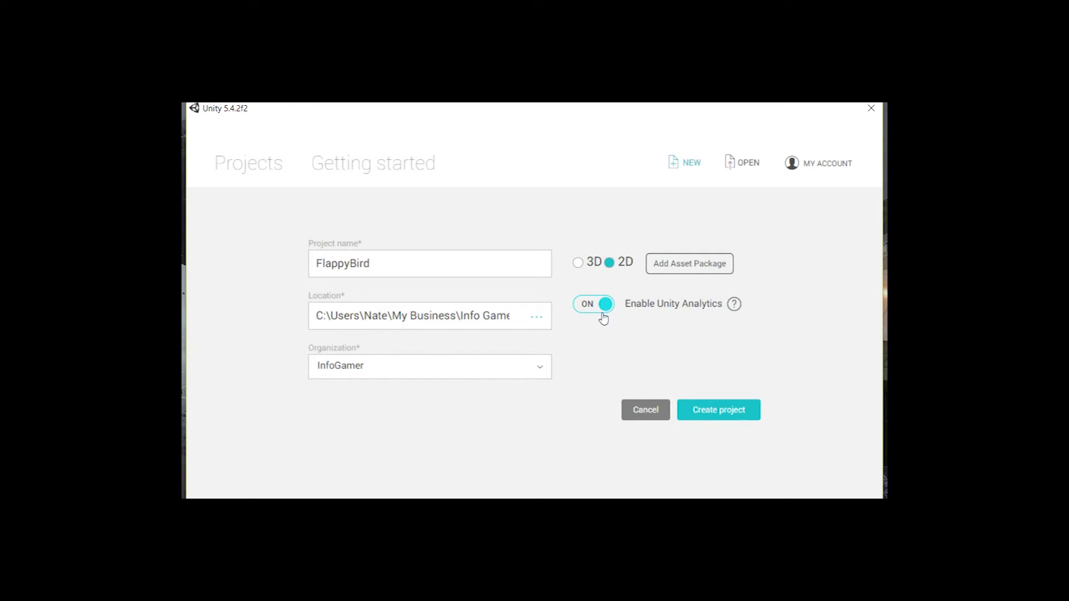
left_click(606, 310)
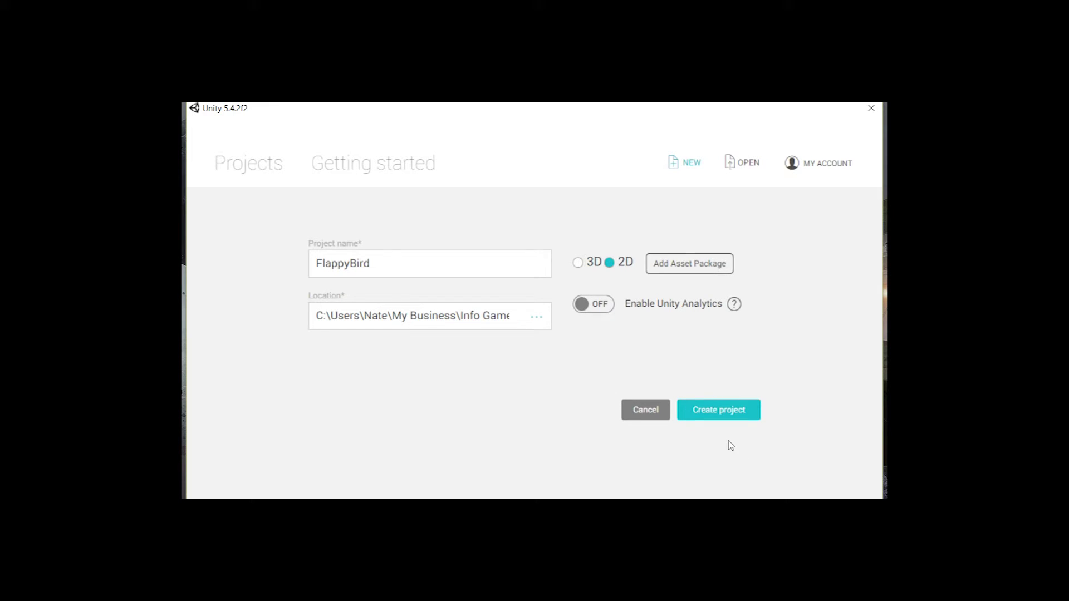
left_click(721, 412)
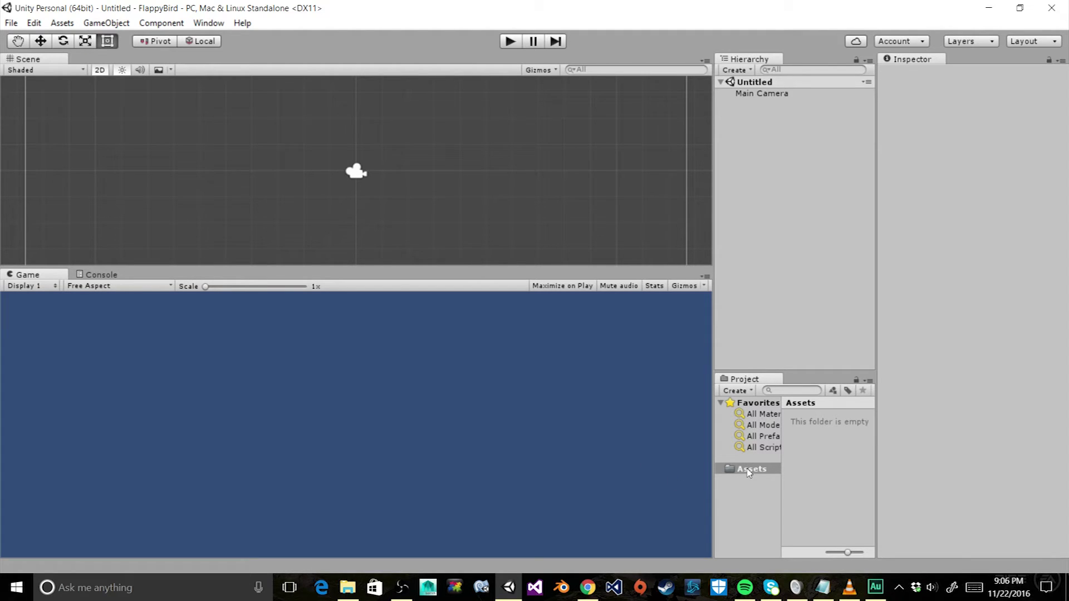
Step: Create a folder named Sprites inside the project's Assets folder
left_click(740, 392)
left_click(776, 24)
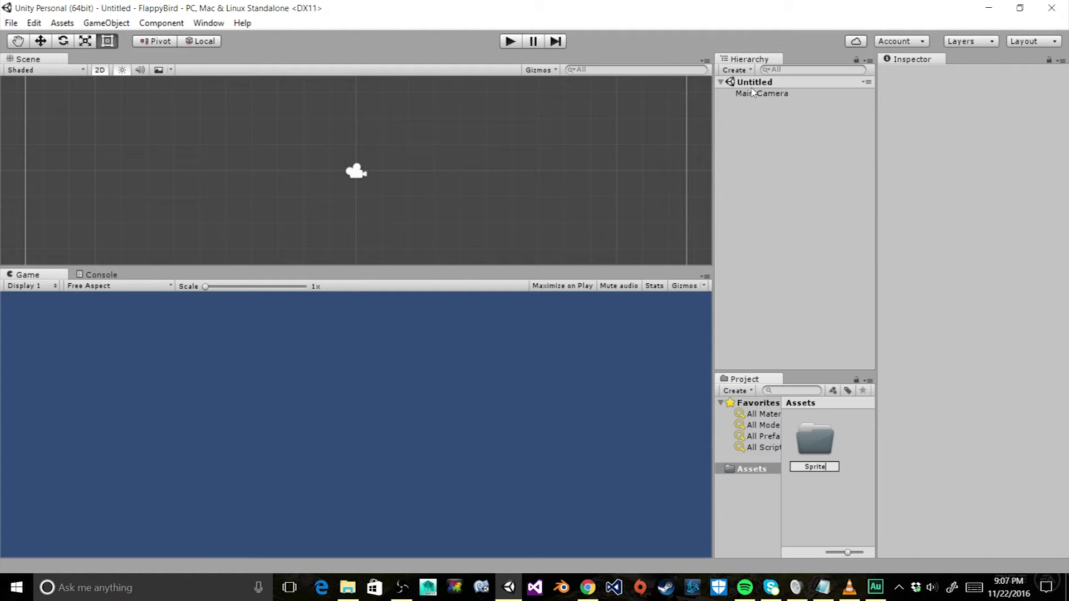
type("Sprites")
key("Return")
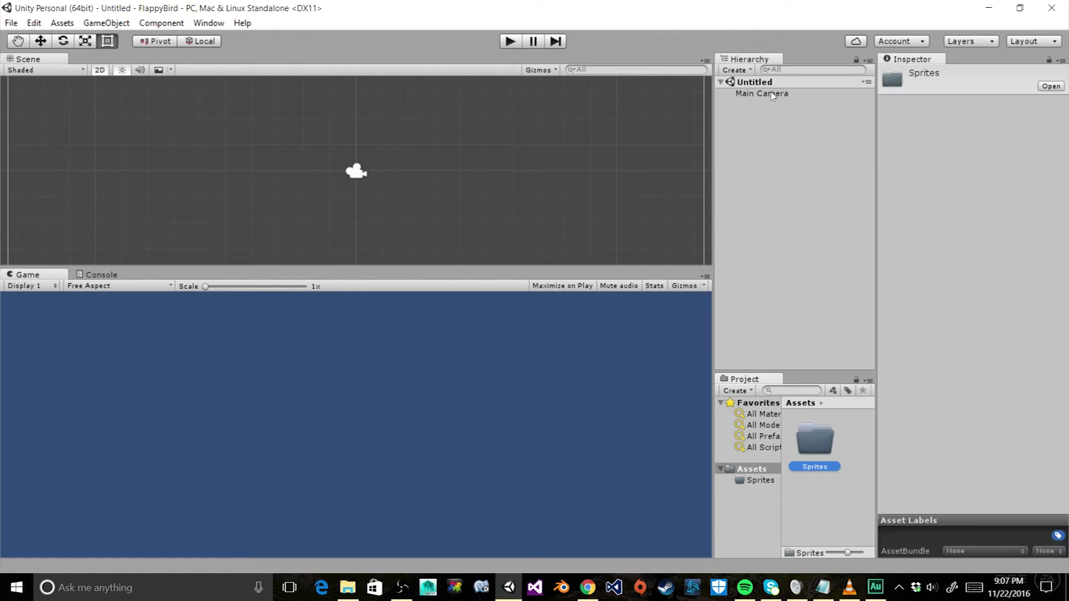
Step: Add a folder named Scripts to Assets and select the Main Camera to view its settings
right_click(762, 470)
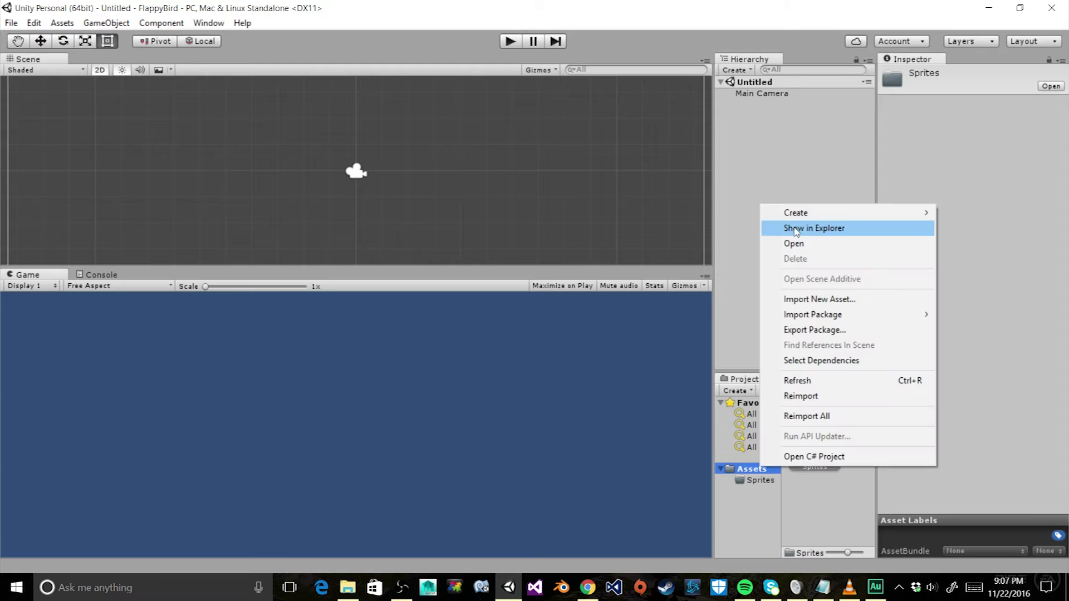
mouse_move(795, 212)
left_click(713, 213)
type("Scripts")
key("Return")
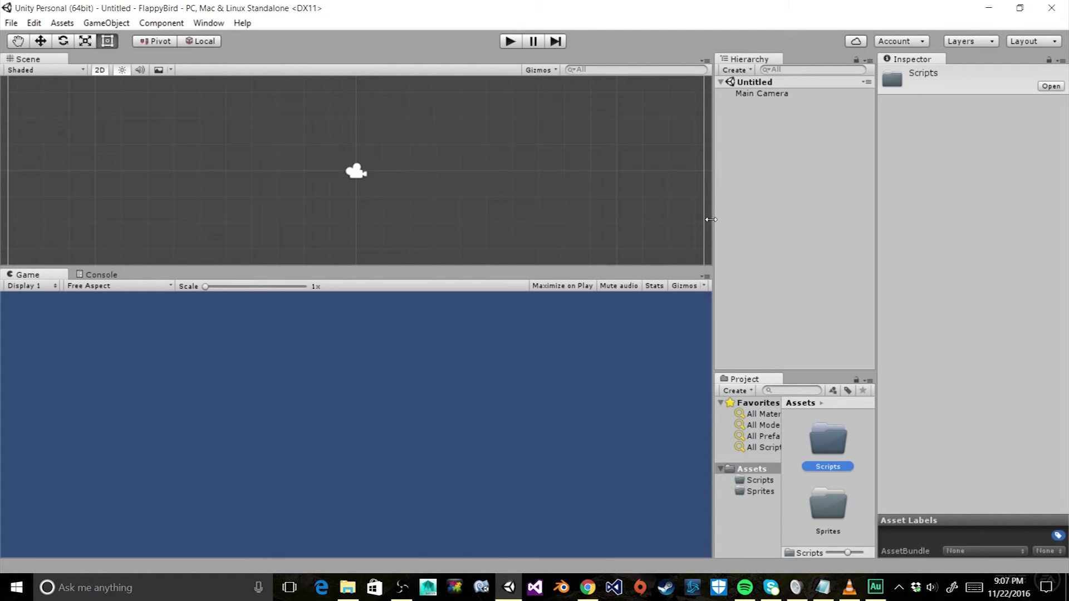
left_click(356, 172)
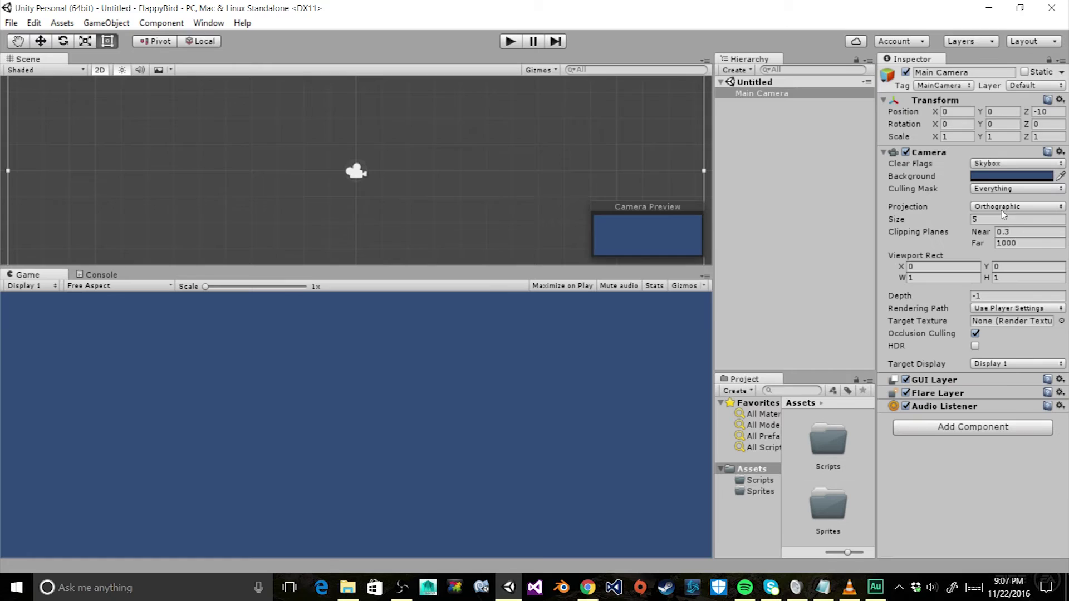
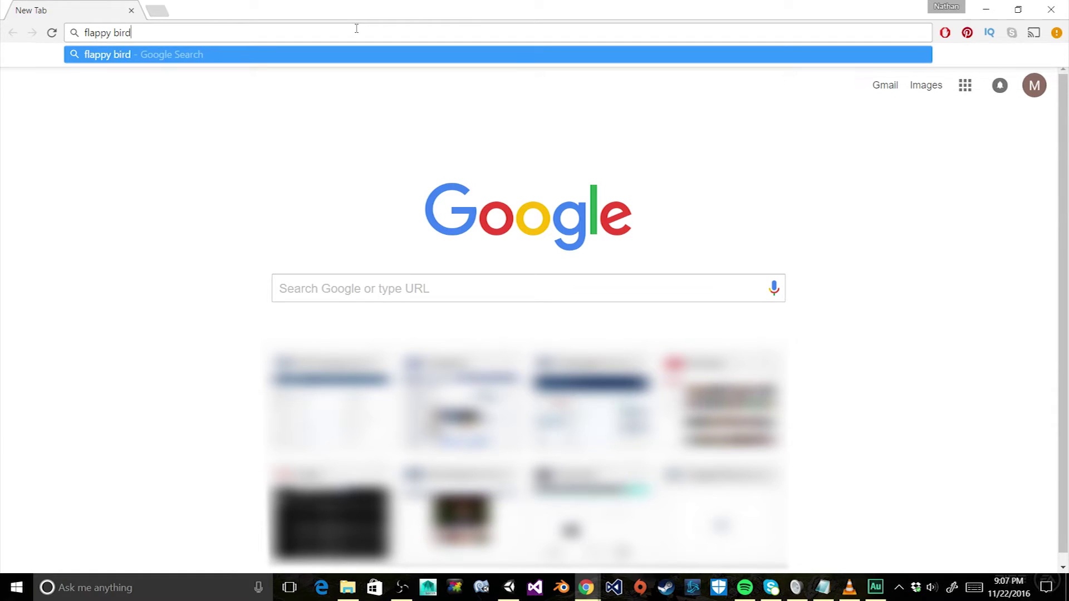
Step: In Chrome, search Google Images for "flappy bird spritesheet" and open the preview of the 512 × 512 sheet from The Spriters Resource
type("esheet")
key("Return")
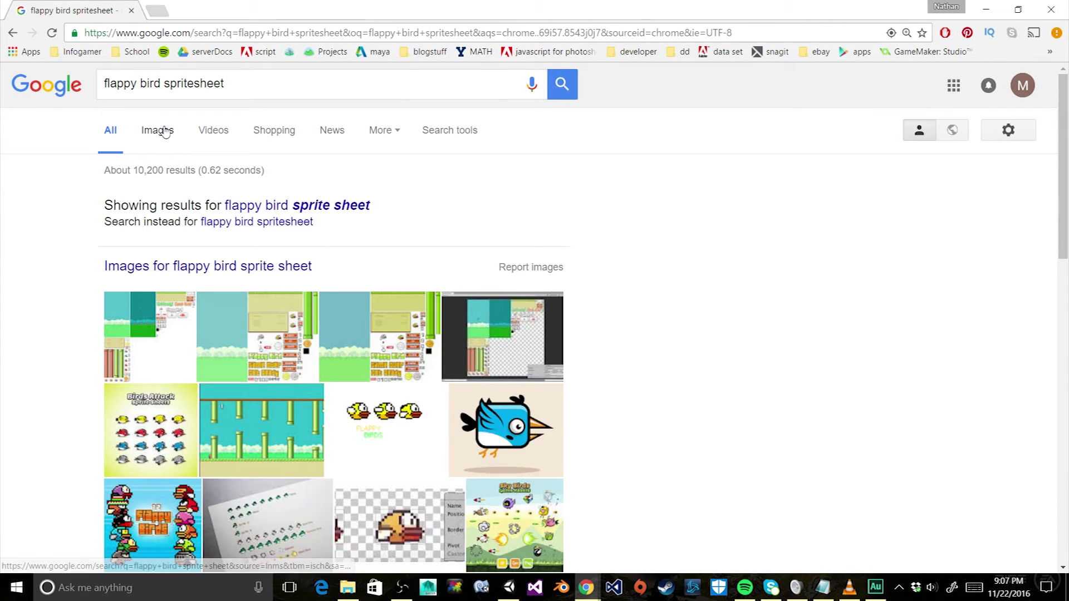
left_click(158, 130)
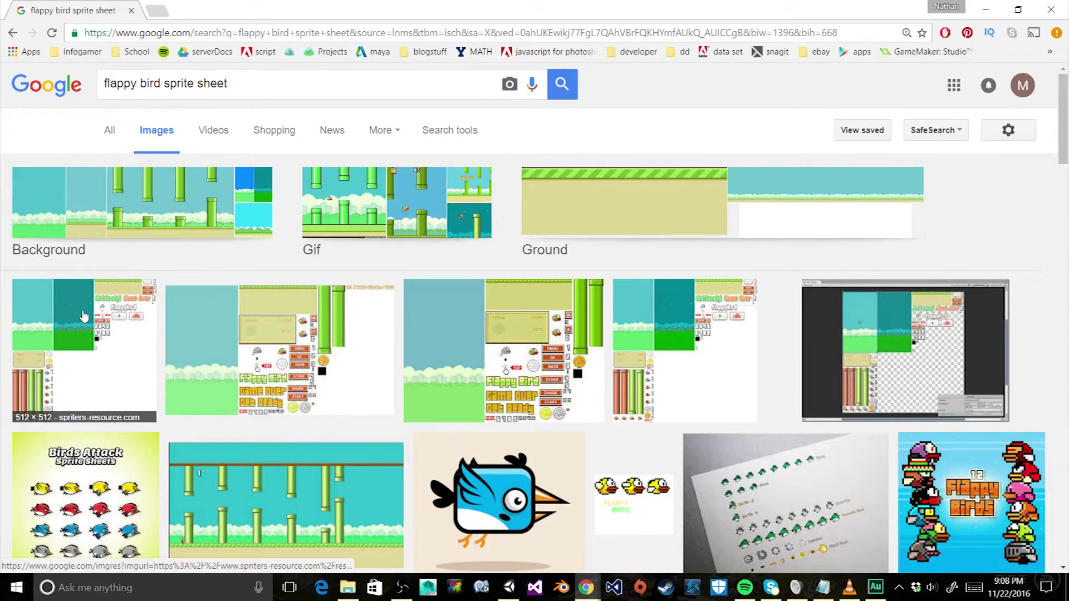
left_click(85, 331)
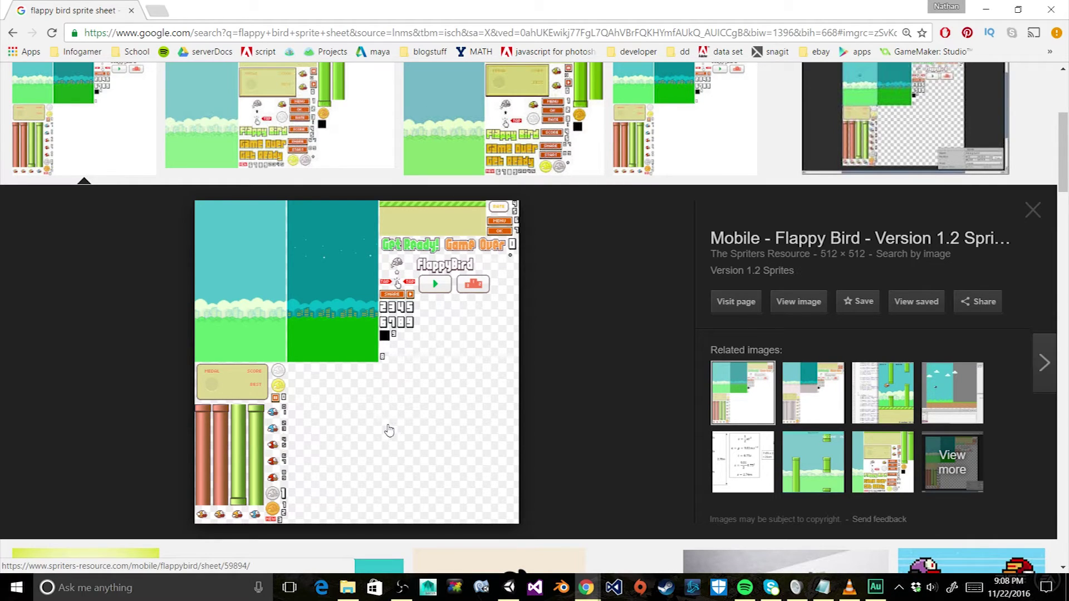
Step: Save the sprite sheet image as FlappyBirdSprites in the FlappyBird project's Assets/Sprites folder
right_click(369, 396)
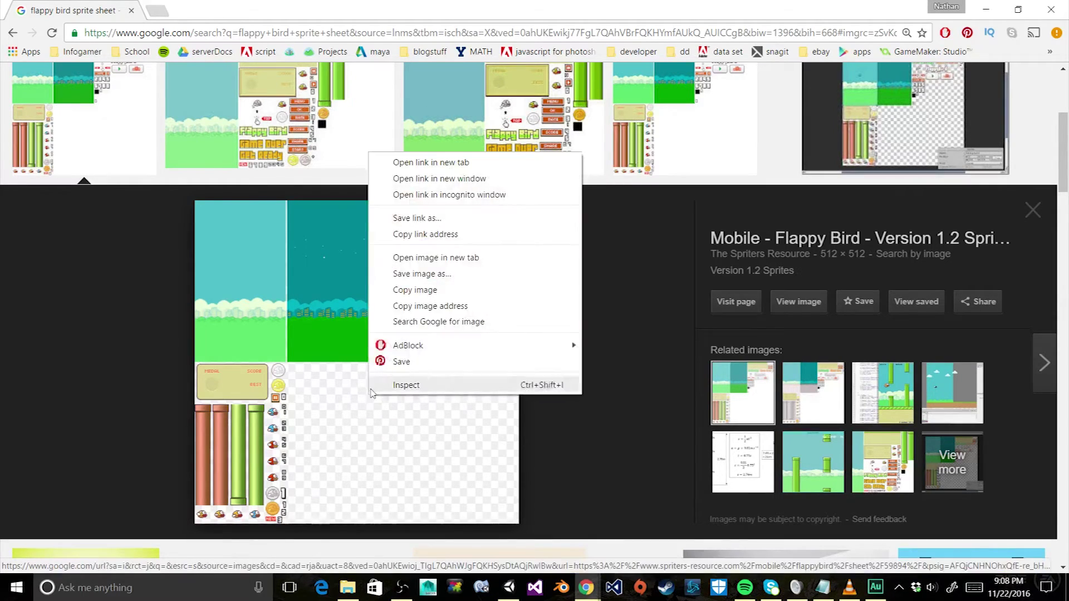
left_click(428, 275)
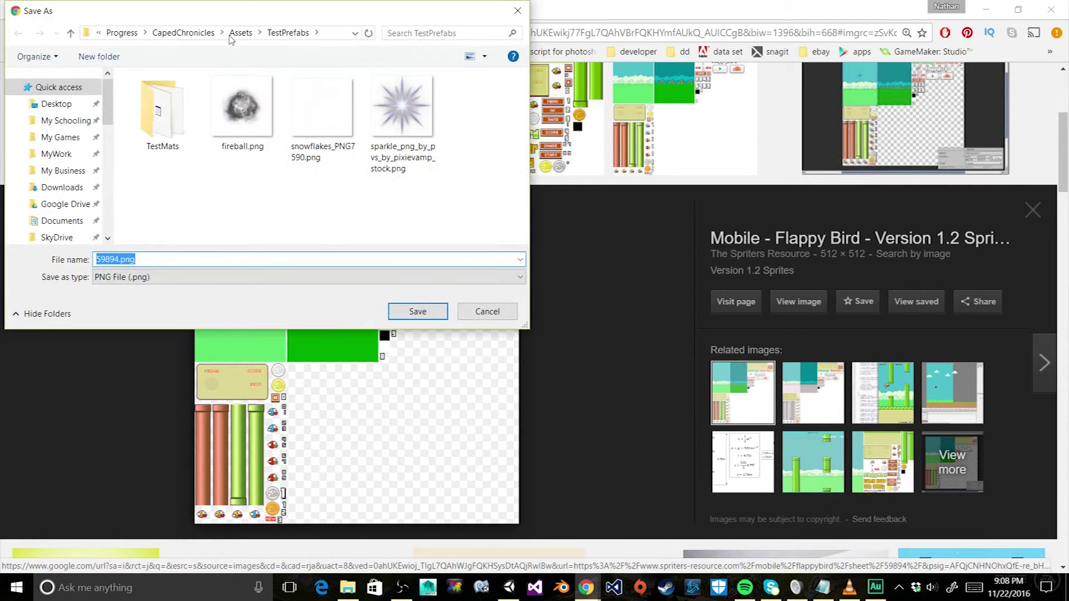
left_click(123, 33)
left_click(128, 32)
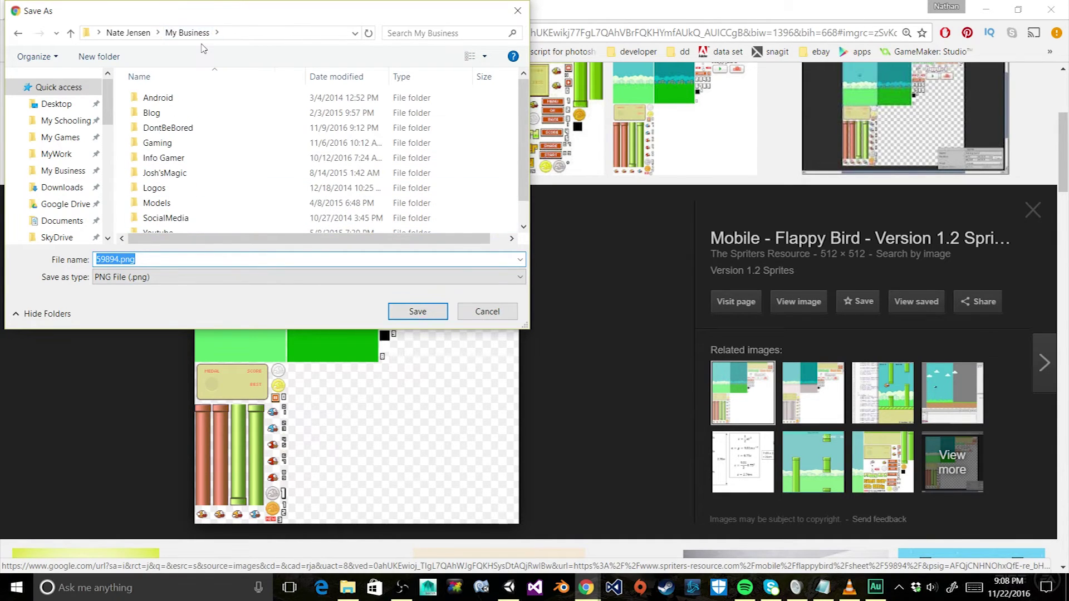
scroll(226, 86, "down", 1)
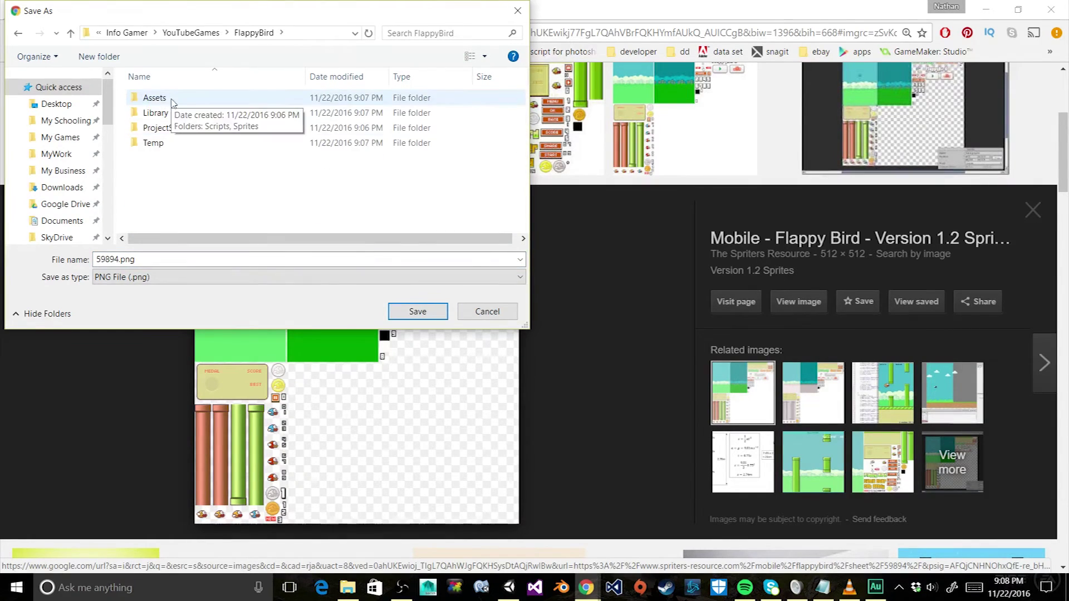
type("FlappyBirdS")
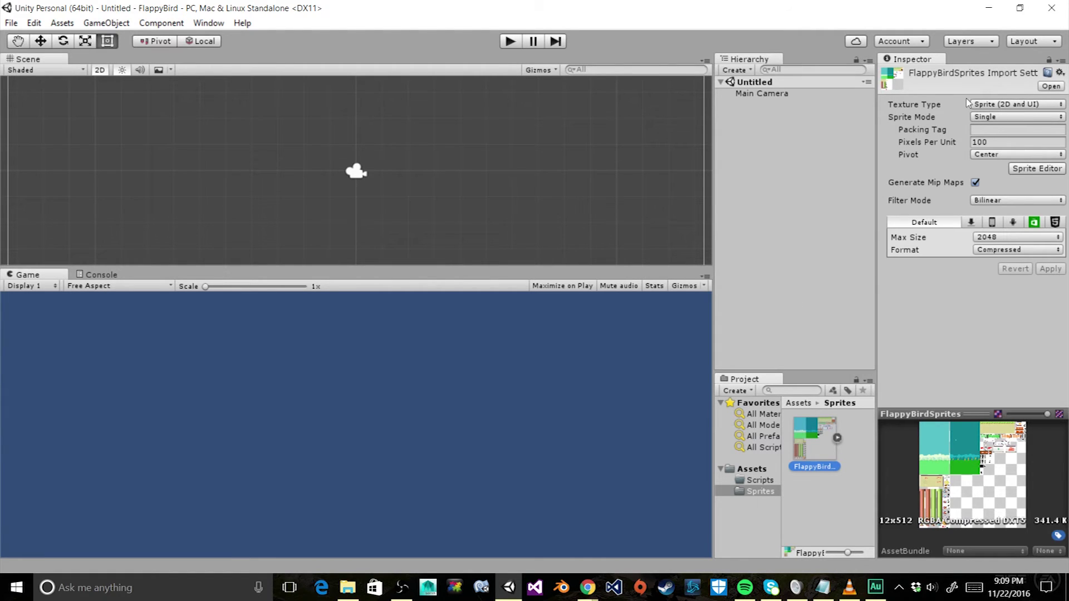
Step: Set the FlappyBirdSprites texture's Sprite Mode to Multiple and apply the import settings
left_click(990, 117)
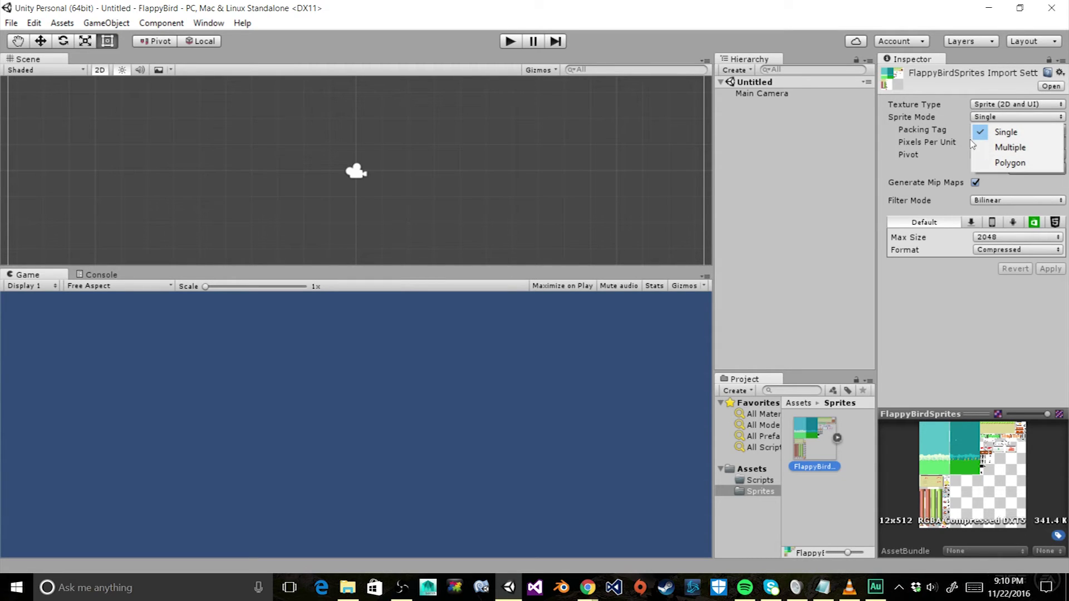
left_click(1010, 147)
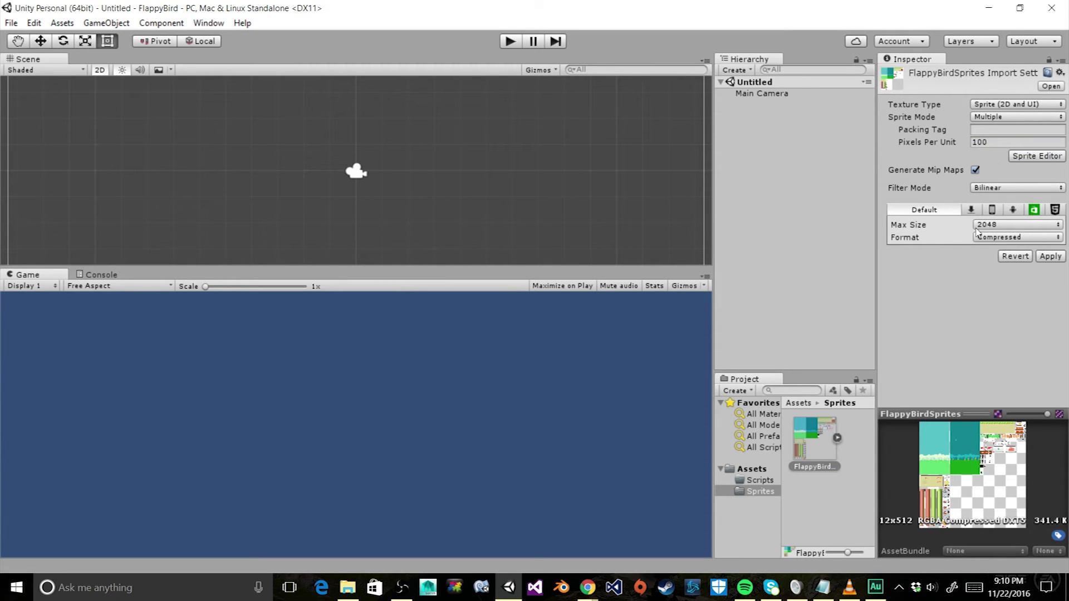
left_click(1043, 257)
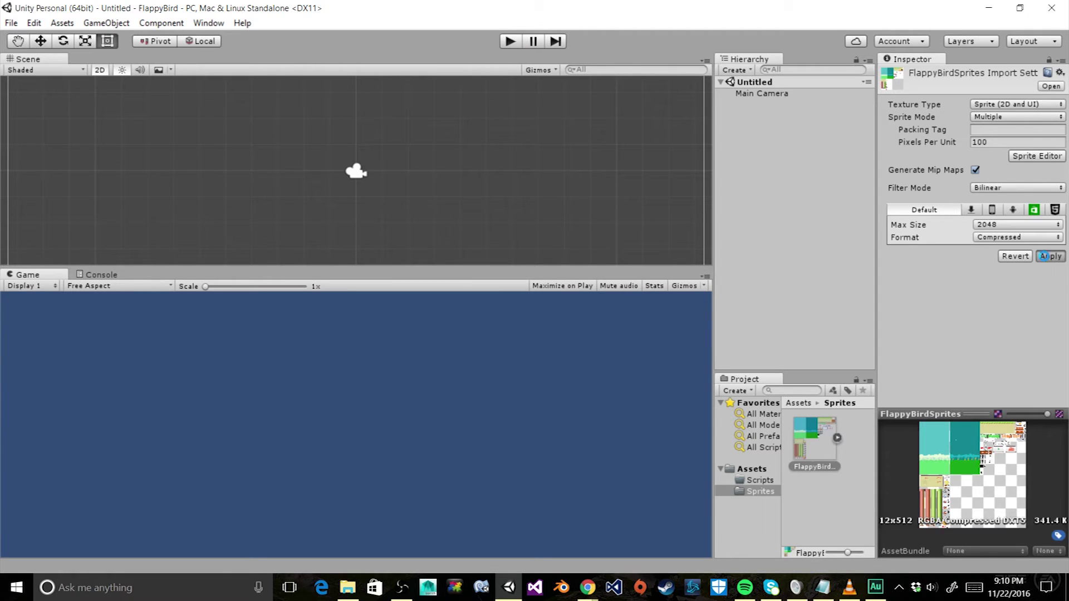
Step: Slice the sheet in the Sprite Editor with type Automatic, pivot Center and method Delete Existing
left_click(1020, 158)
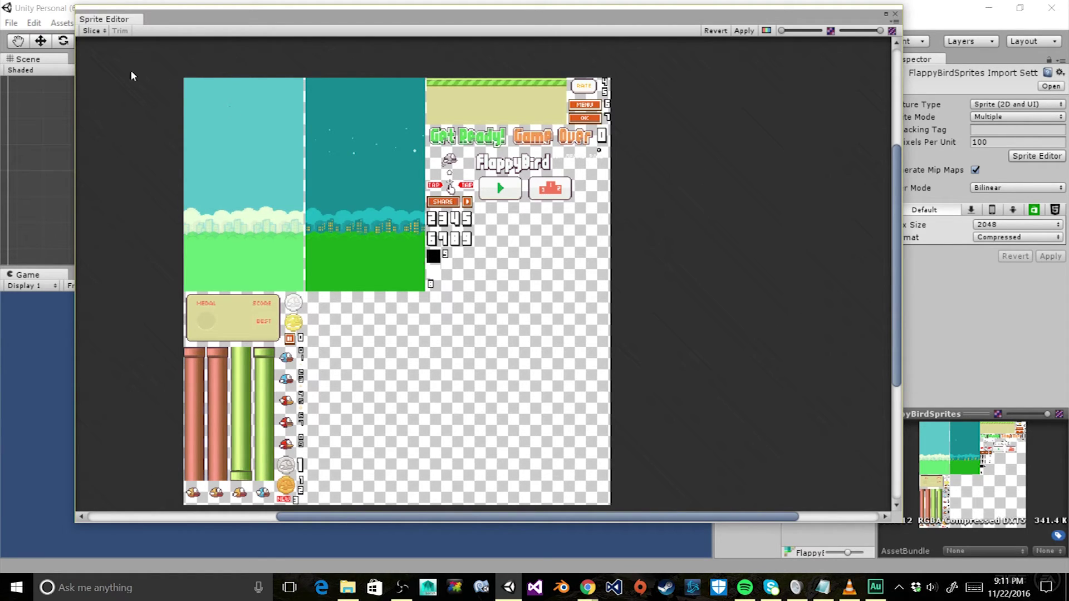
left_click(95, 31)
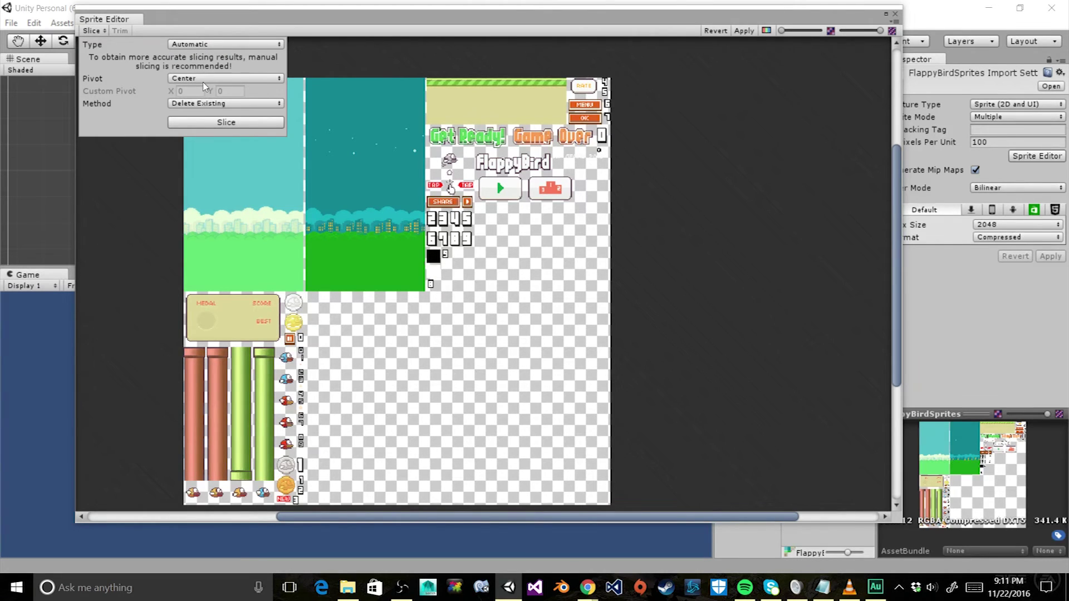
left_click(210, 124)
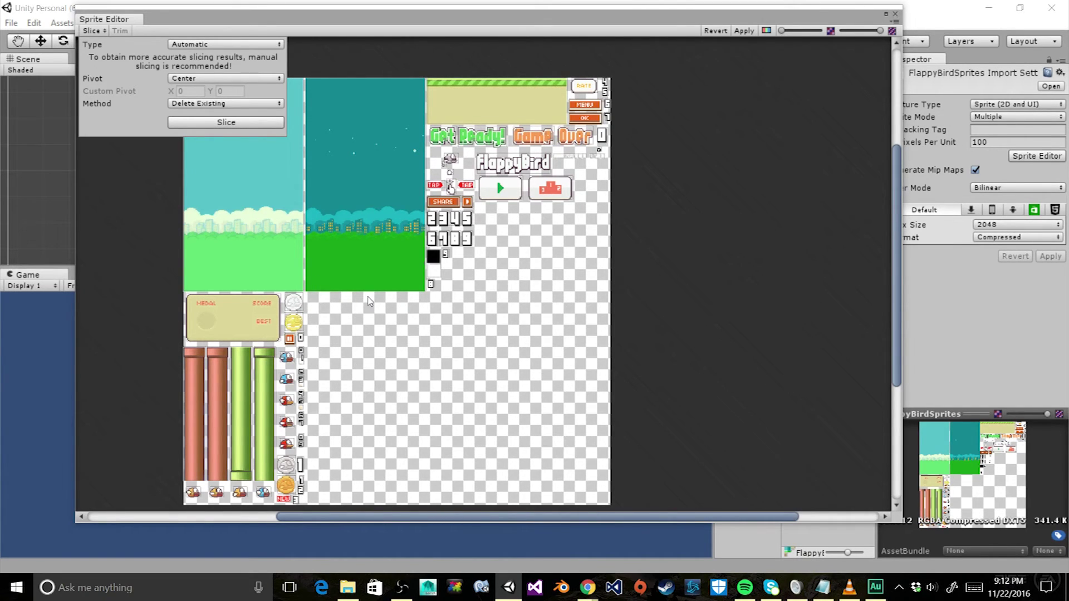
Step: Inspect the generated slices around the FlappyBird title and on the dark night background
scroll(366, 339, "up", 3)
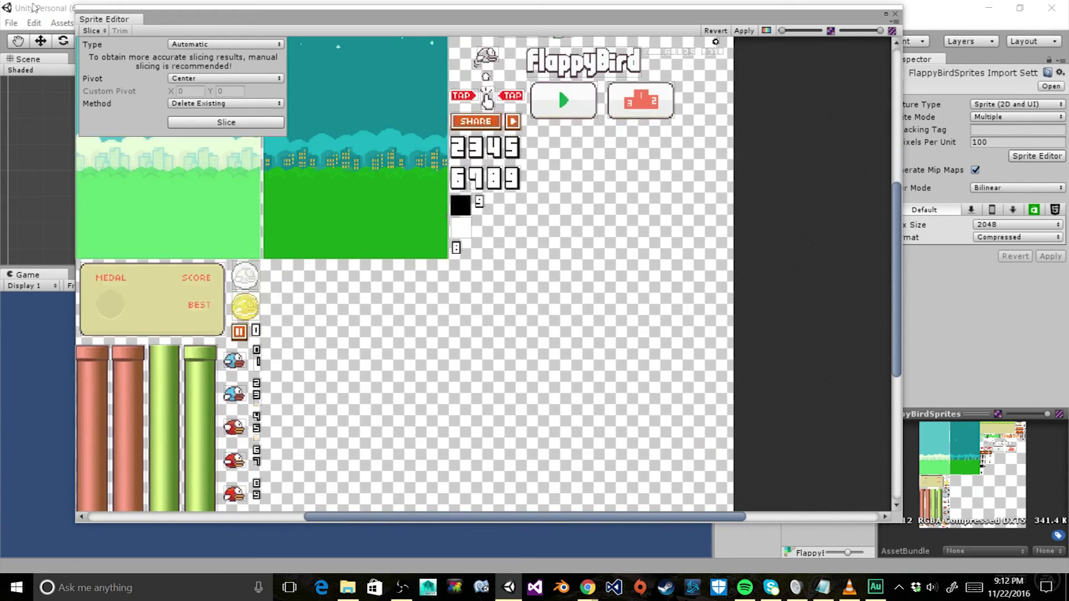
scroll(366, 338, "up", 3)
left_click(550, 191)
scroll(531, 243, "down", 5)
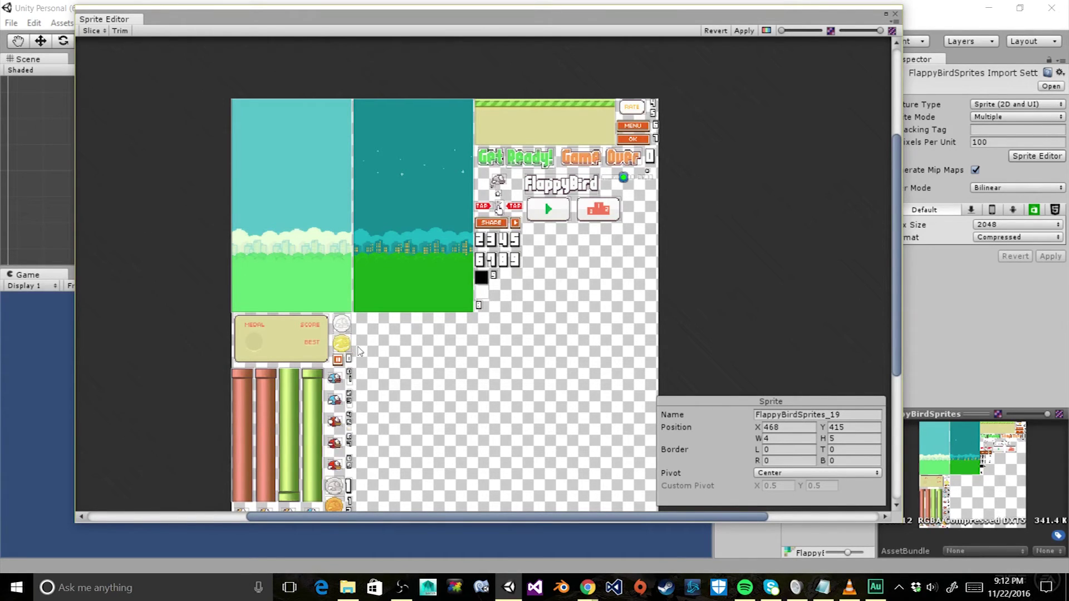
left_click(395, 226)
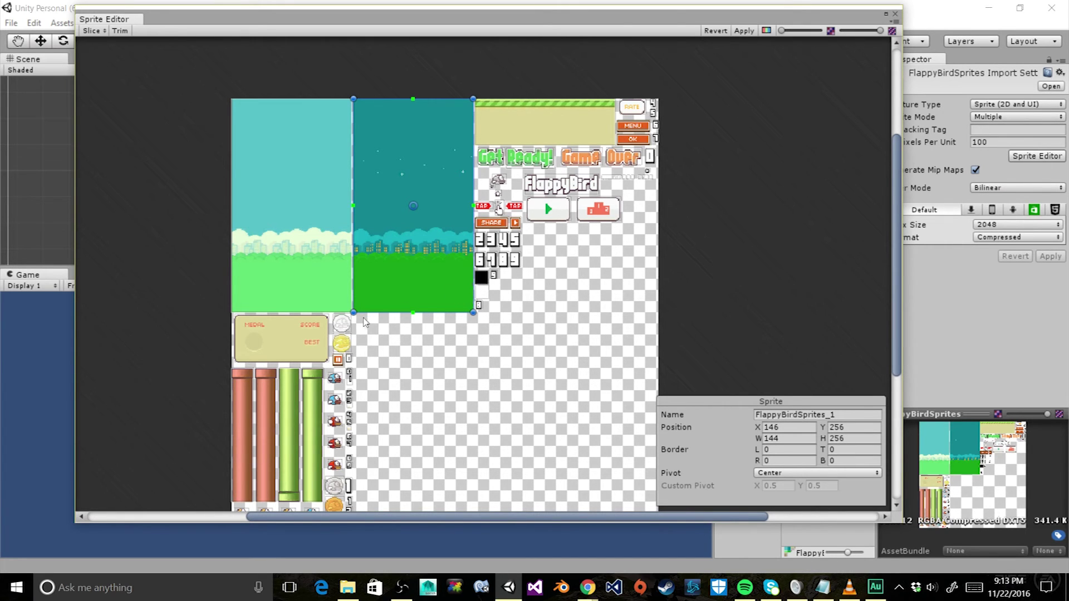
Step: Try a right border of 2 and a height of 55 on the MEDAL/SCORE panel slice, and undo both changes
scroll(281, 348, "up", 6)
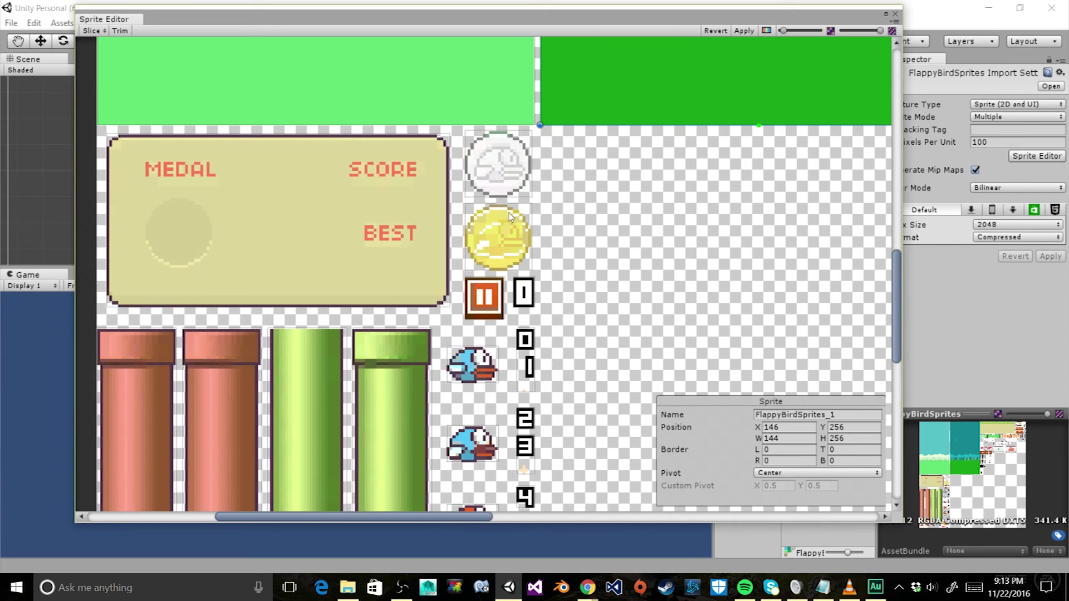
left_click(447, 281)
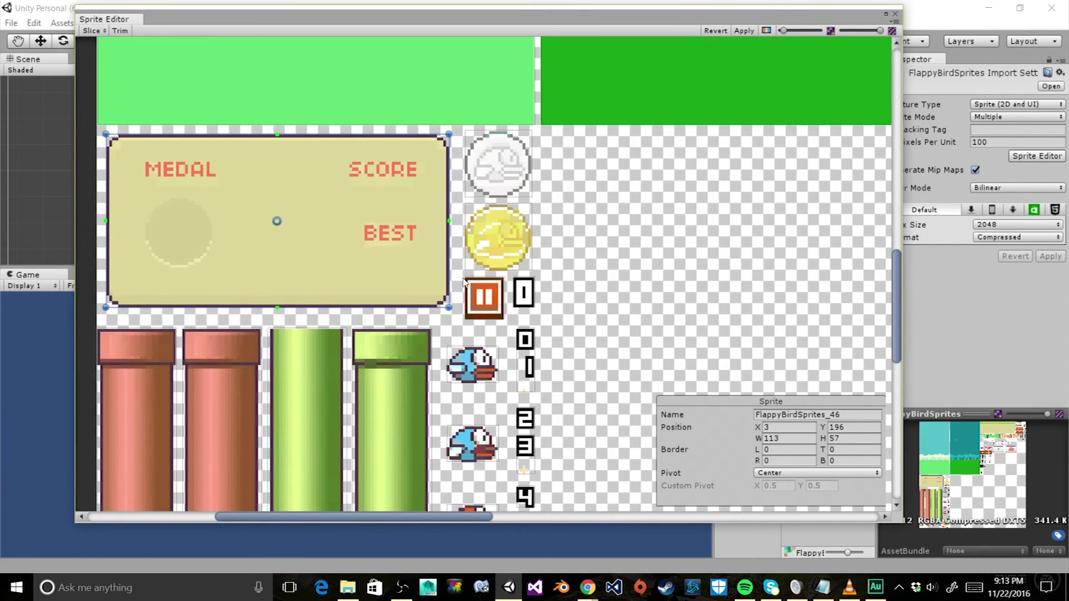
left_click_drag(449, 221, 444, 222)
left_click_drag(275, 135, 277, 146)
key("ctrl+z")
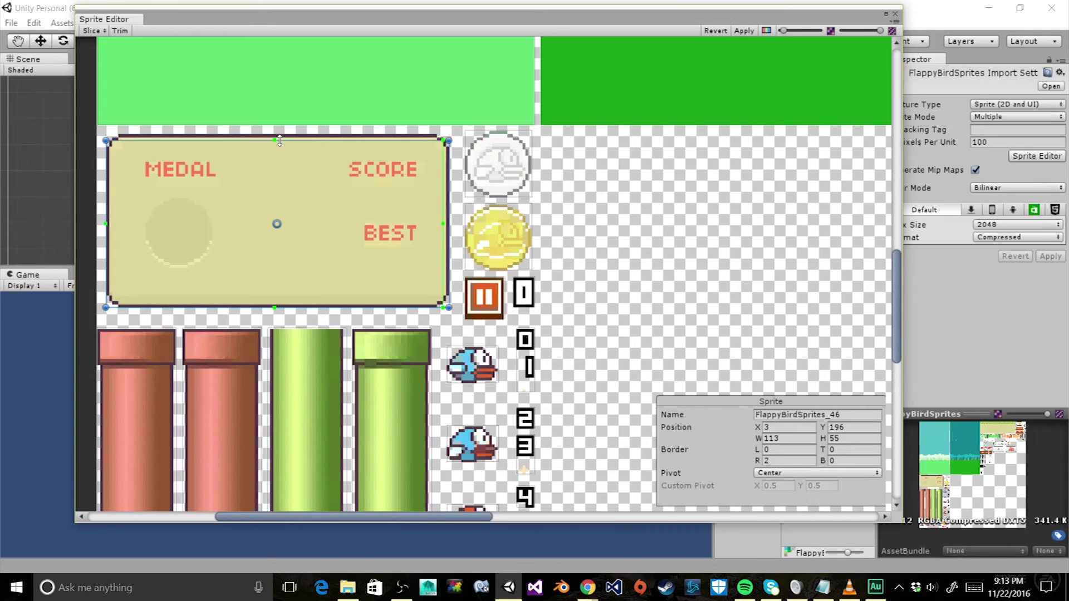
key("ctrl+z")
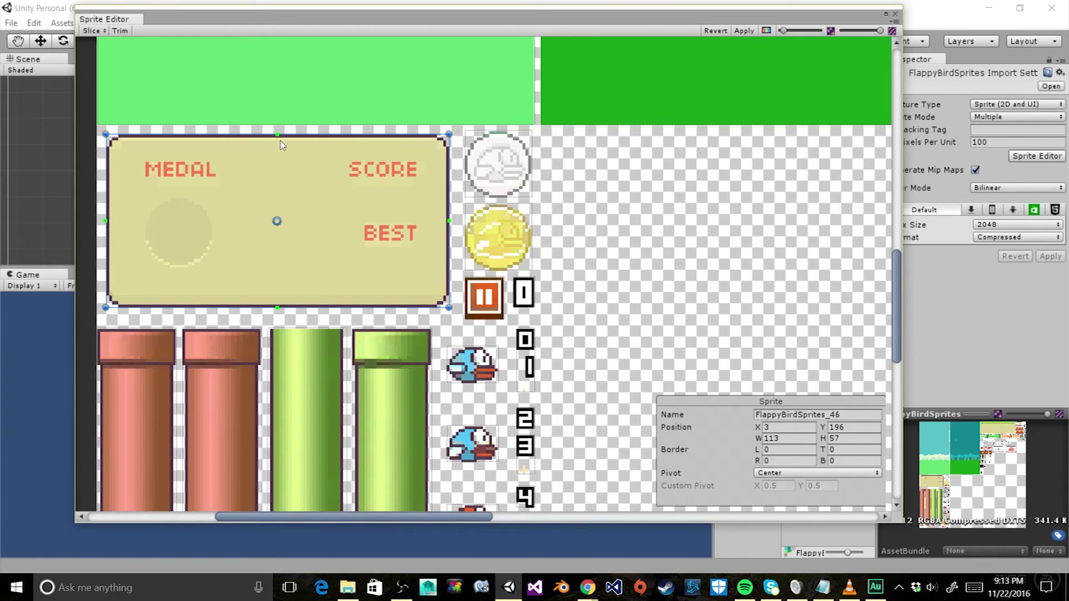
Step: Apply the slicing to the sprite sheet and close the Sprite Editor
scroll(439, 208, "down", 1)
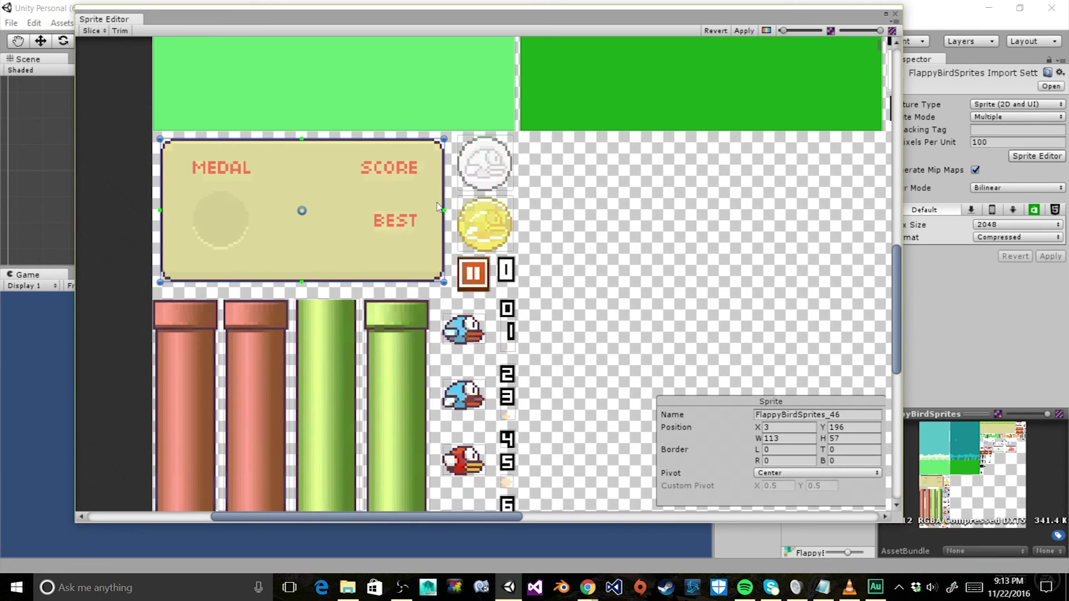
scroll(438, 208, "down", 3)
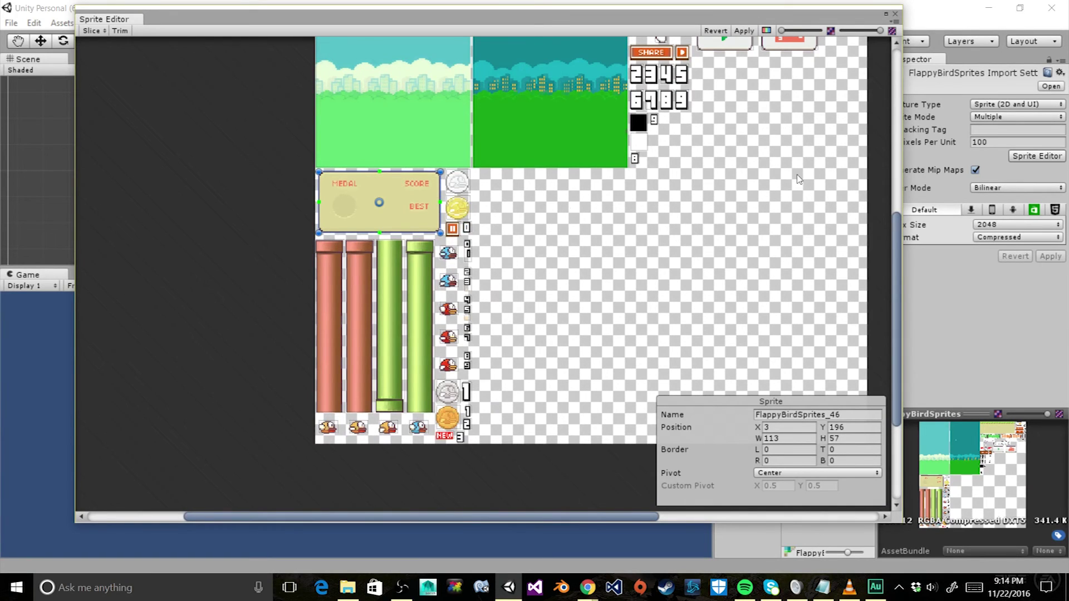
scroll(774, 200, "down", 2)
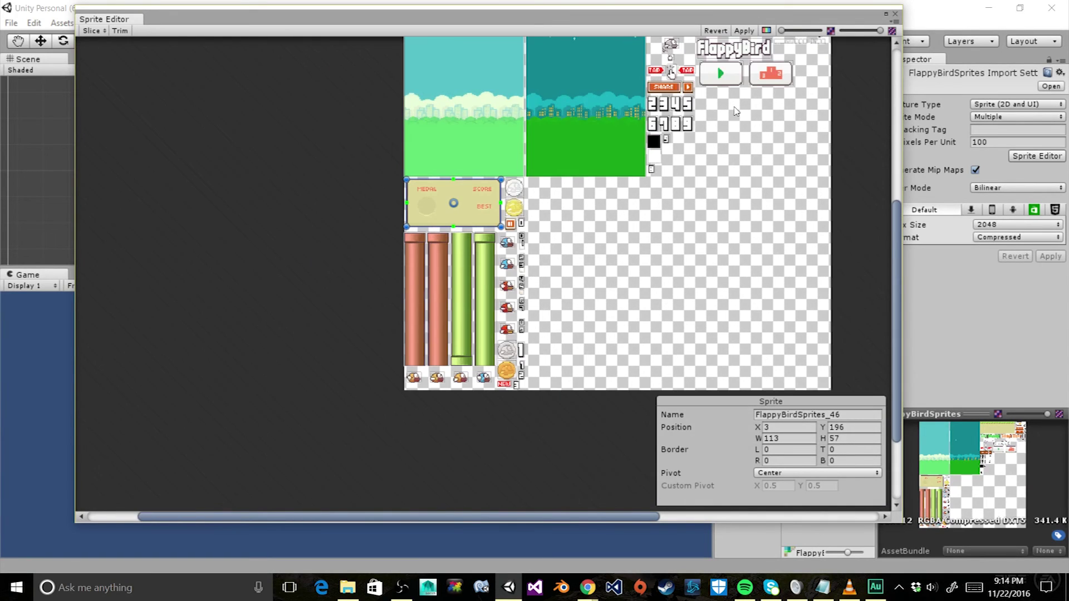
left_click(745, 31)
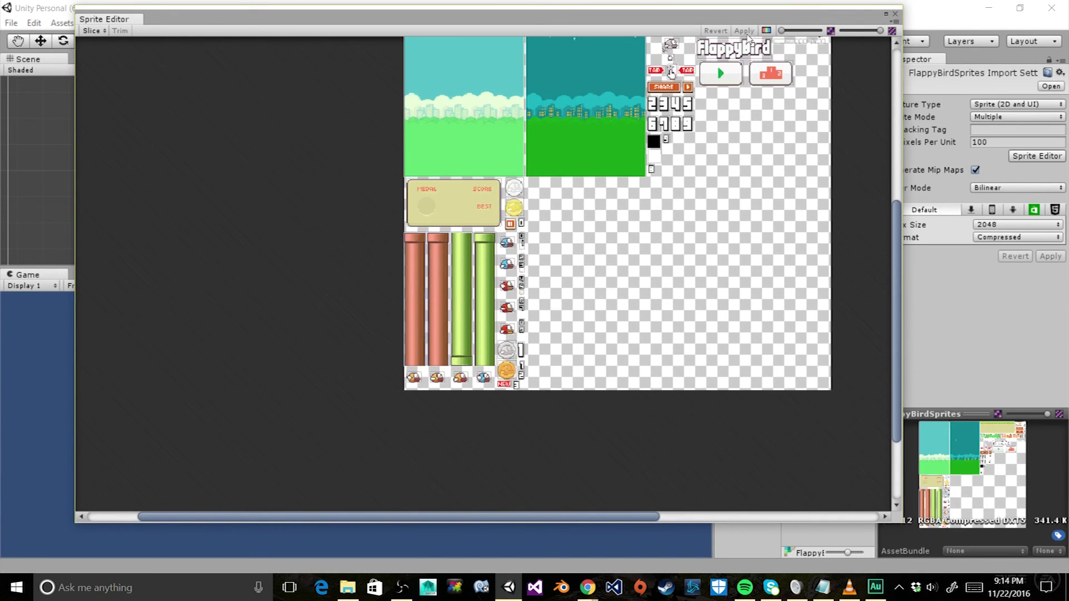
left_click(894, 9)
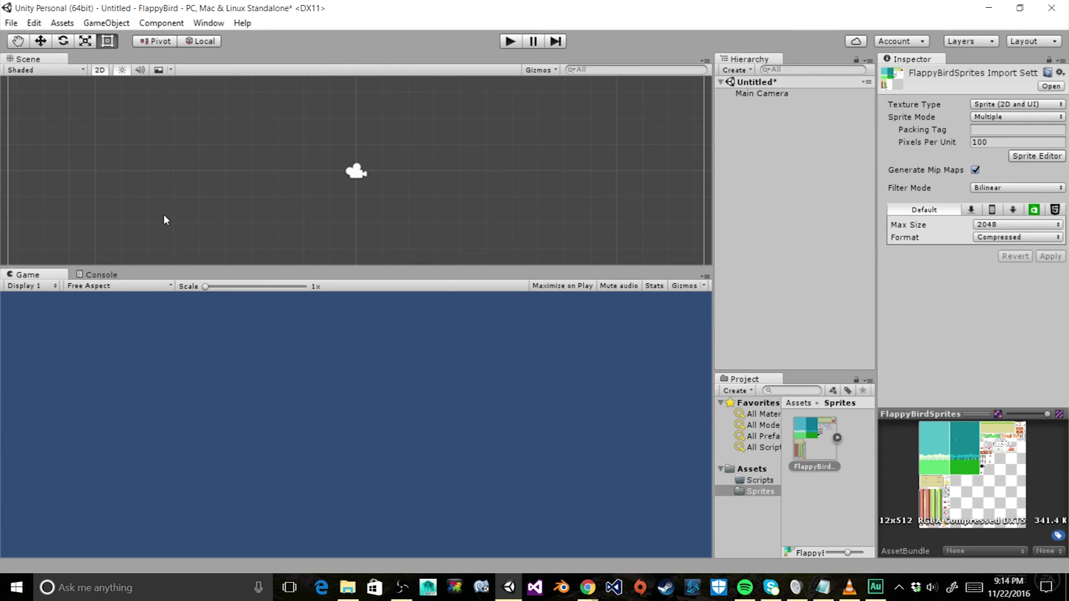
Step: Try the 16:10 aspect ratio in the Game view and set it to 10:16 instead
left_click(92, 289)
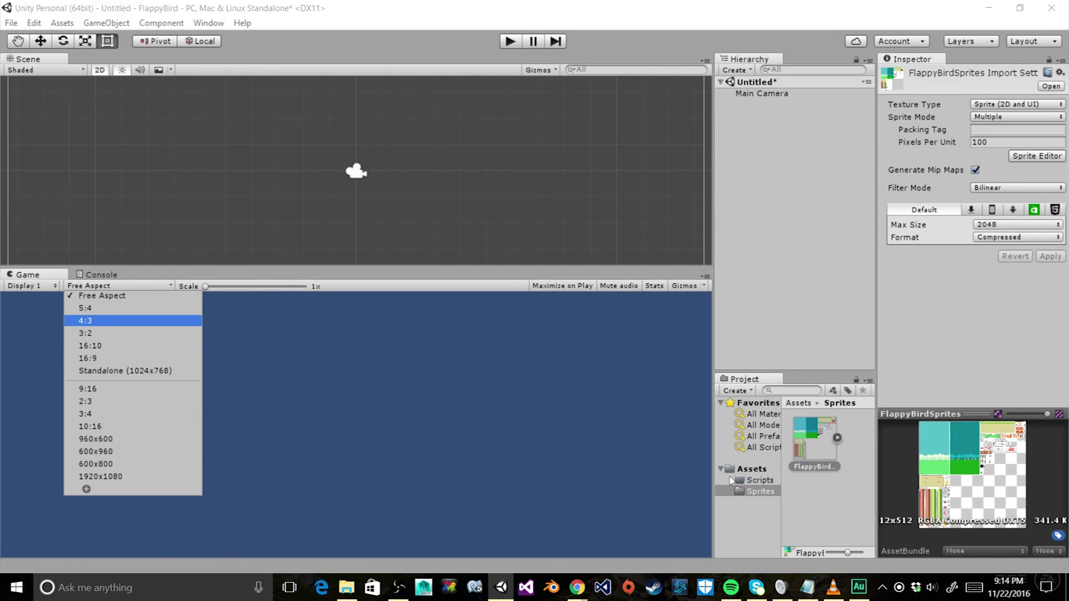
left_click(76, 346)
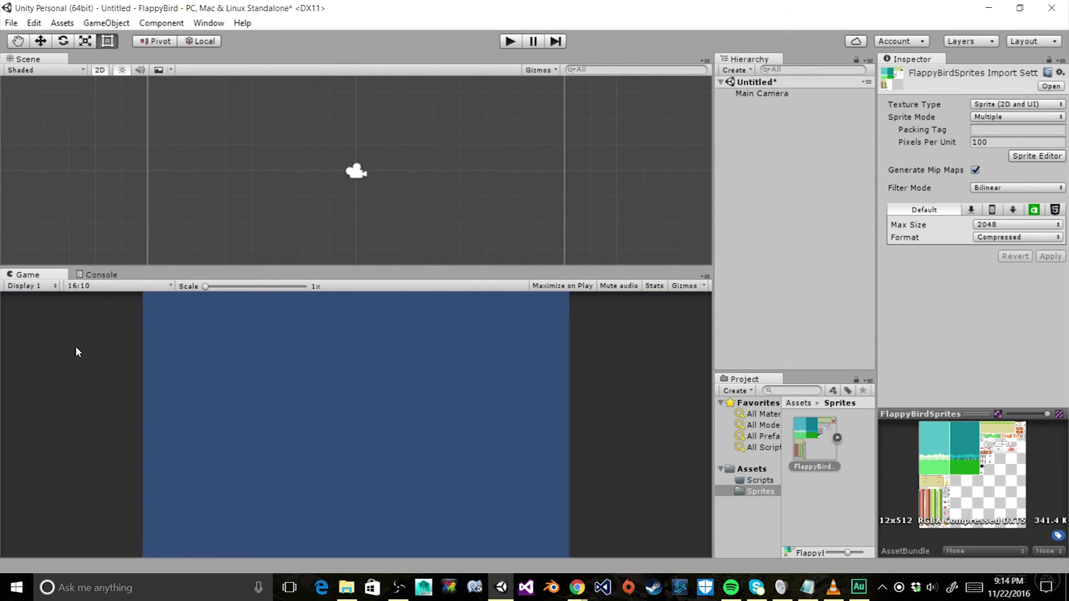
left_click(105, 288)
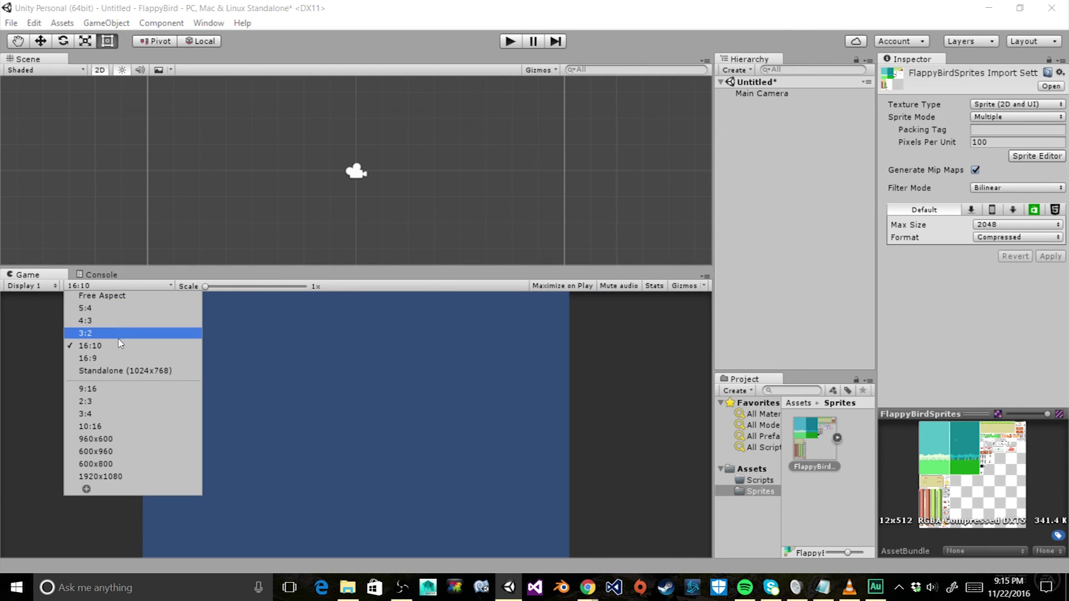
left_click(104, 427)
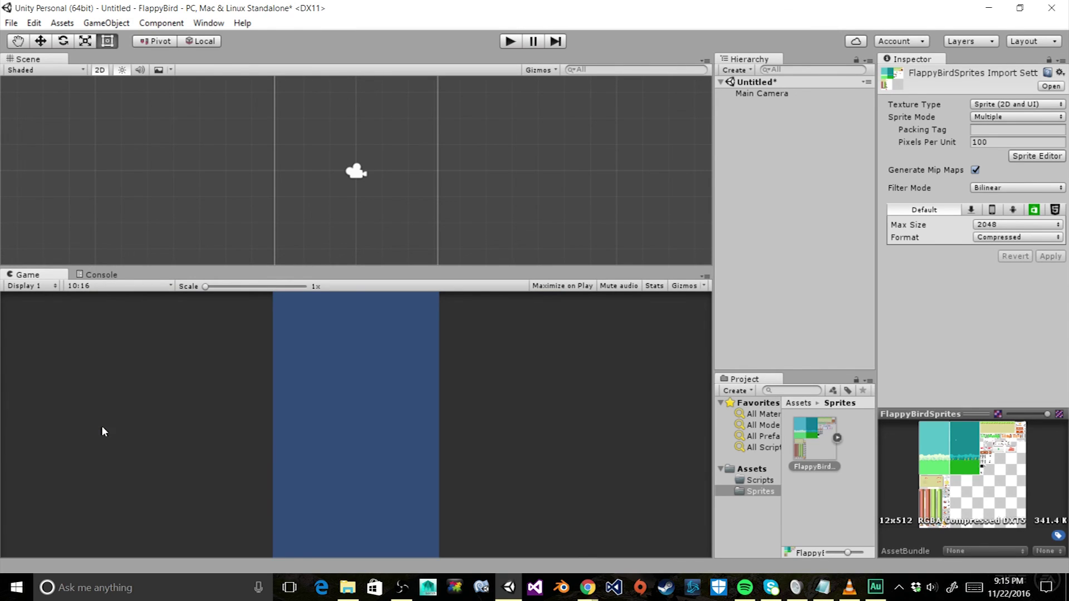